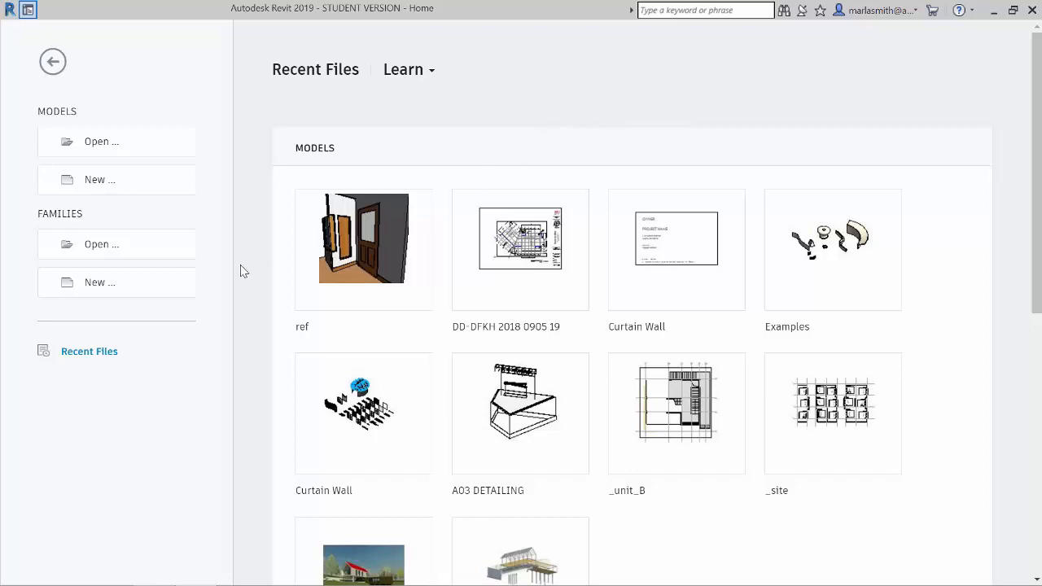
Step: Create a new family from the Generic Model Adaptive.rft template
{"action": "left_click", "coordinate": [99, 284]}
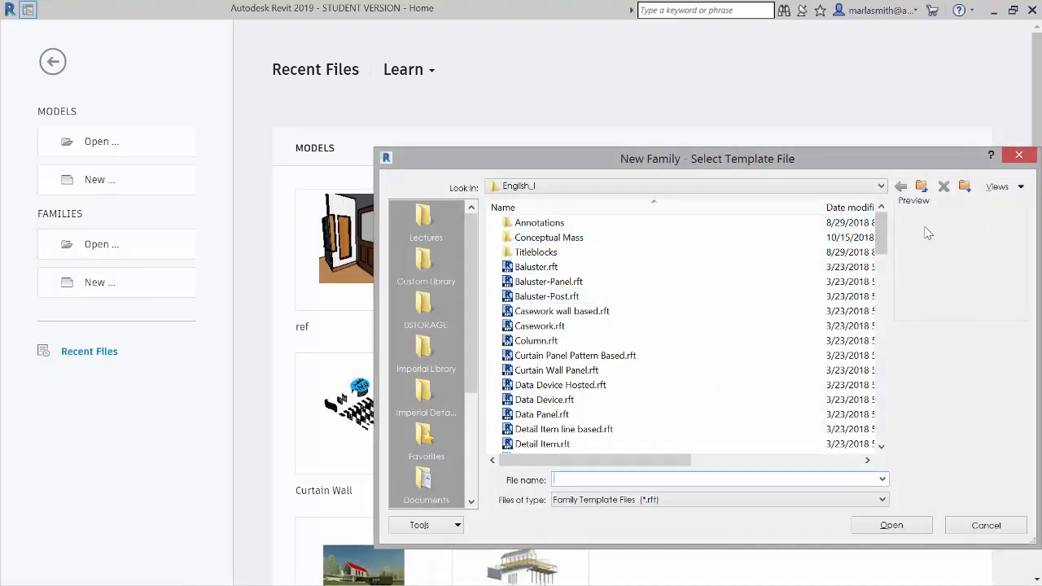
{"action": "left_click_drag", "start_coordinate": [881, 233], "coordinate": [880, 288]}
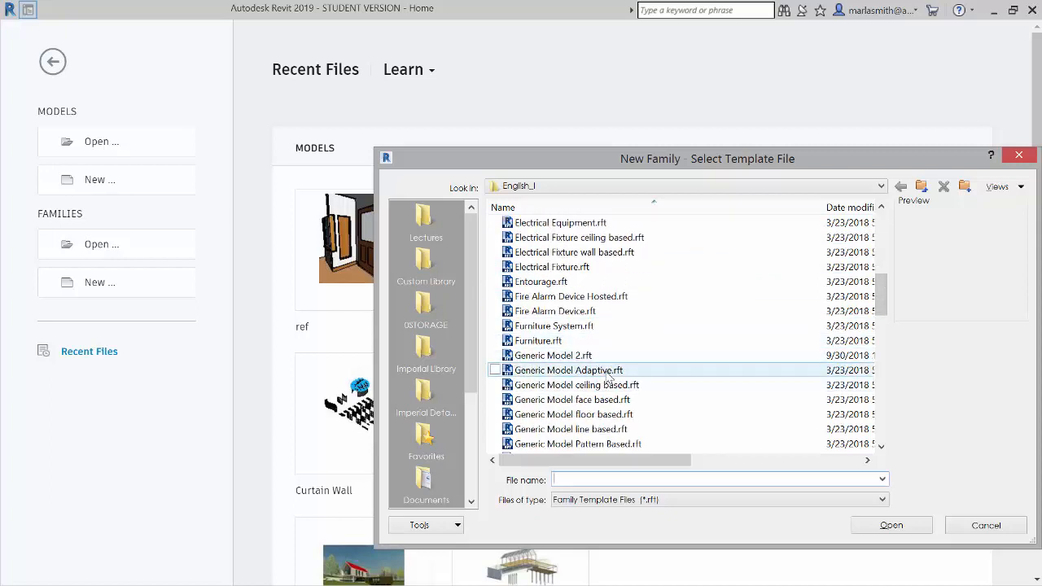
{"action": "left_click", "coordinate": [658, 370]}
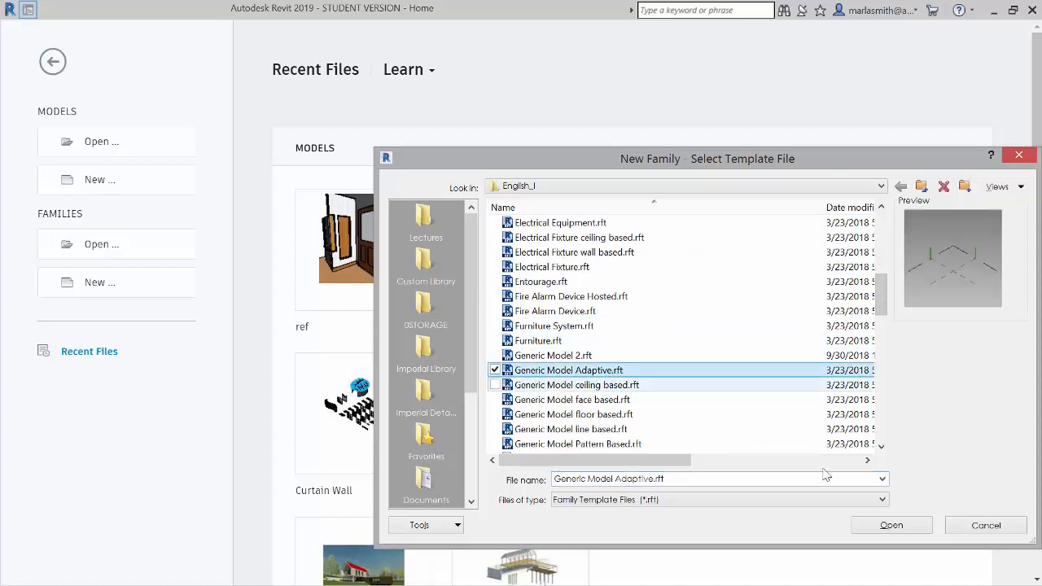
{"action": "left_click", "coordinate": [905, 527]}
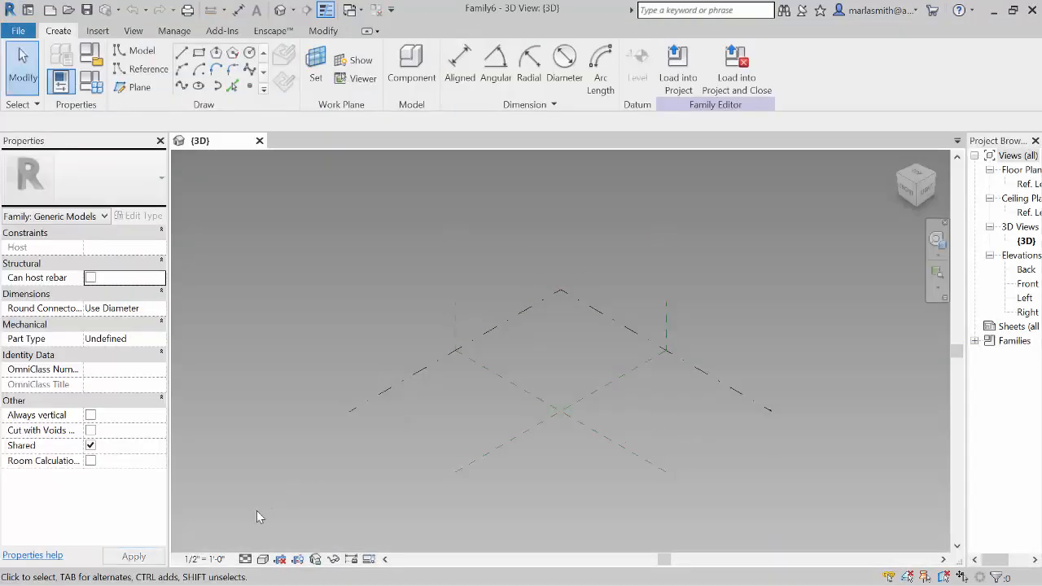
Step: Set the 3D view's background to None in the graphic display options
{"action": "left_click", "coordinate": [262, 560]}
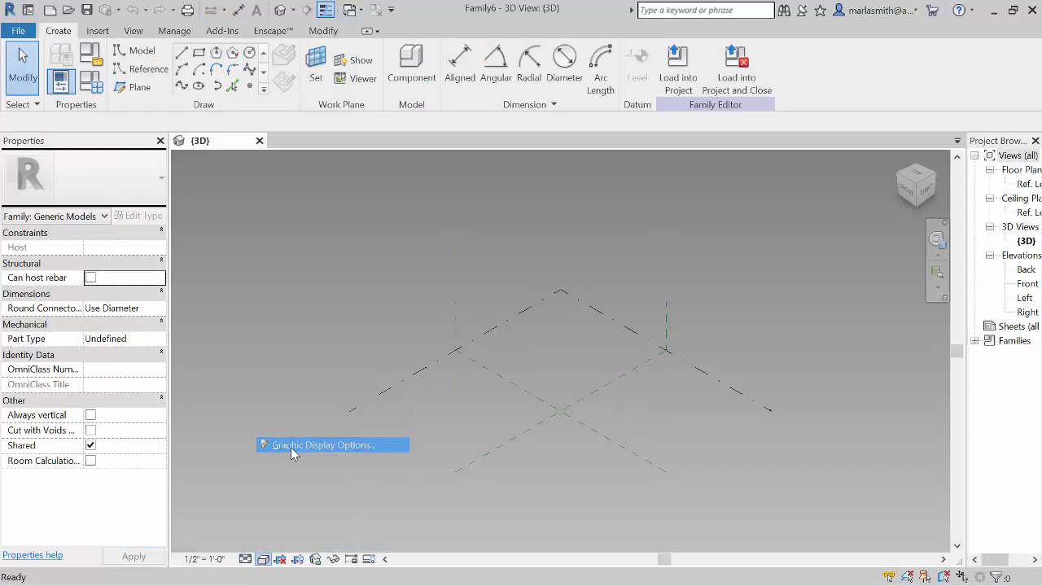
{"action": "left_click", "coordinate": [291, 447]}
{"action": "left_click", "coordinate": [24, 325]}
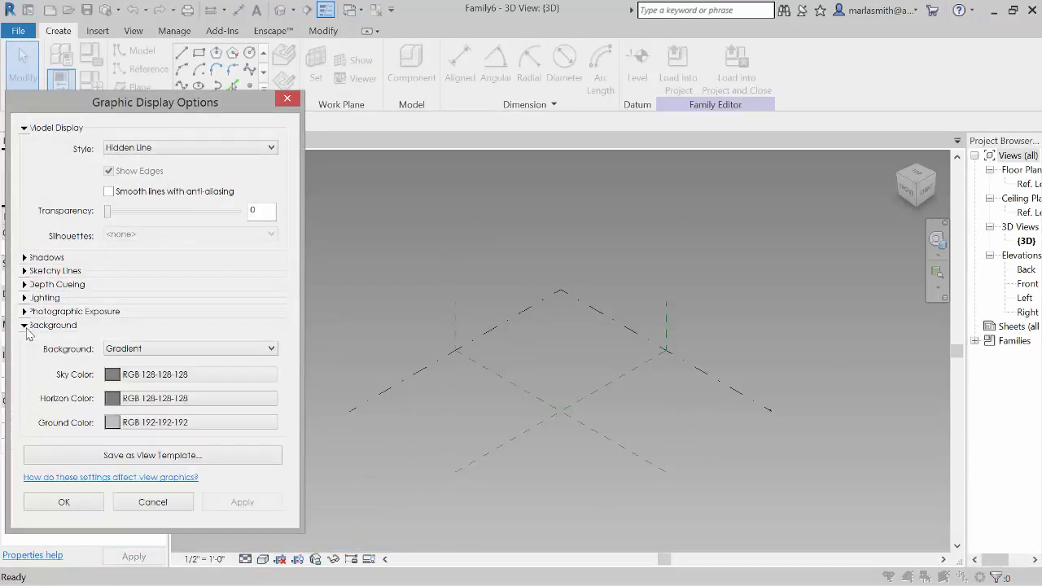
{"action": "left_click", "coordinate": [119, 350]}
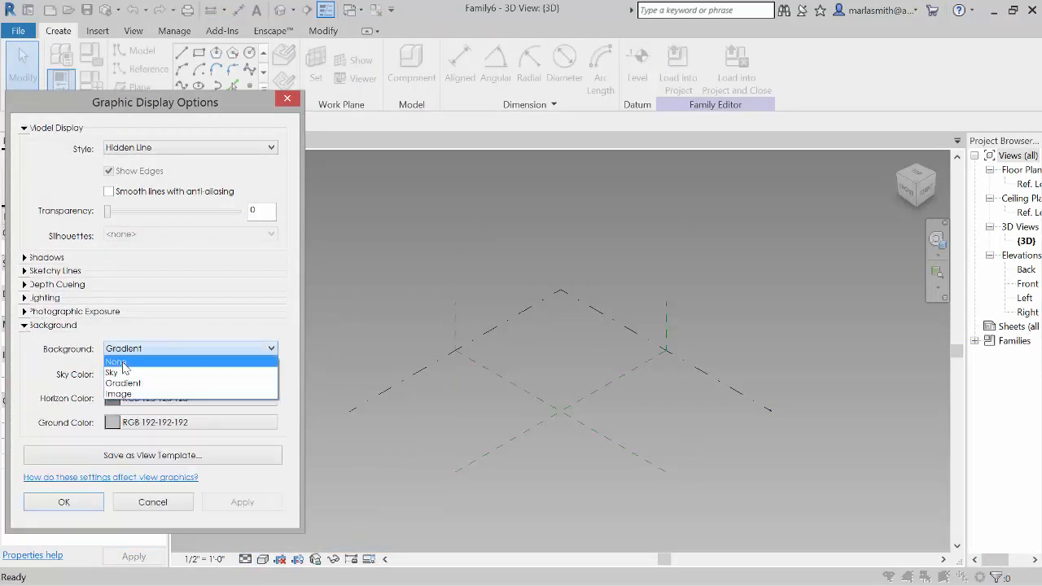
{"action": "left_click", "coordinate": [118, 361]}
{"action": "left_click", "coordinate": [72, 501]}
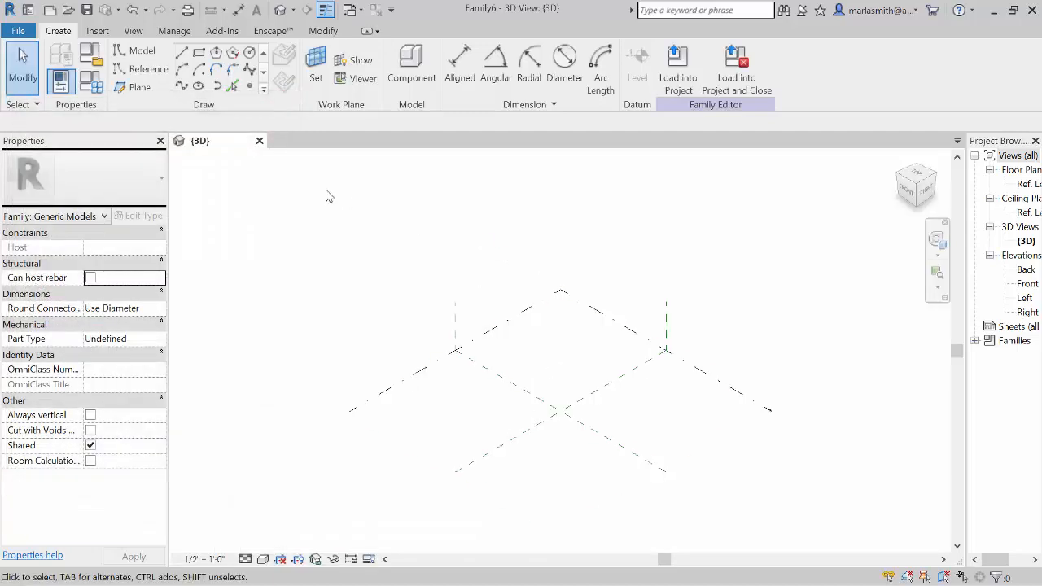
Step: Import the CAD file curves.dwg into the family with Auto - Origin to Origin positioning at Ref. Level
{"action": "left_click", "coordinate": [98, 31]}
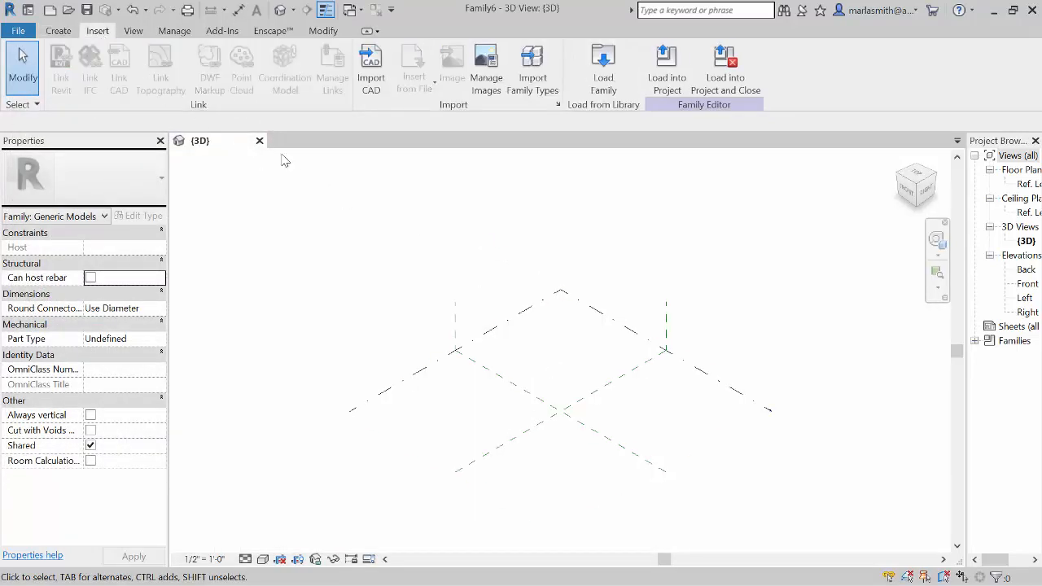
{"action": "left_click", "coordinate": [370, 85]}
{"action": "left_click", "coordinate": [391, 210]}
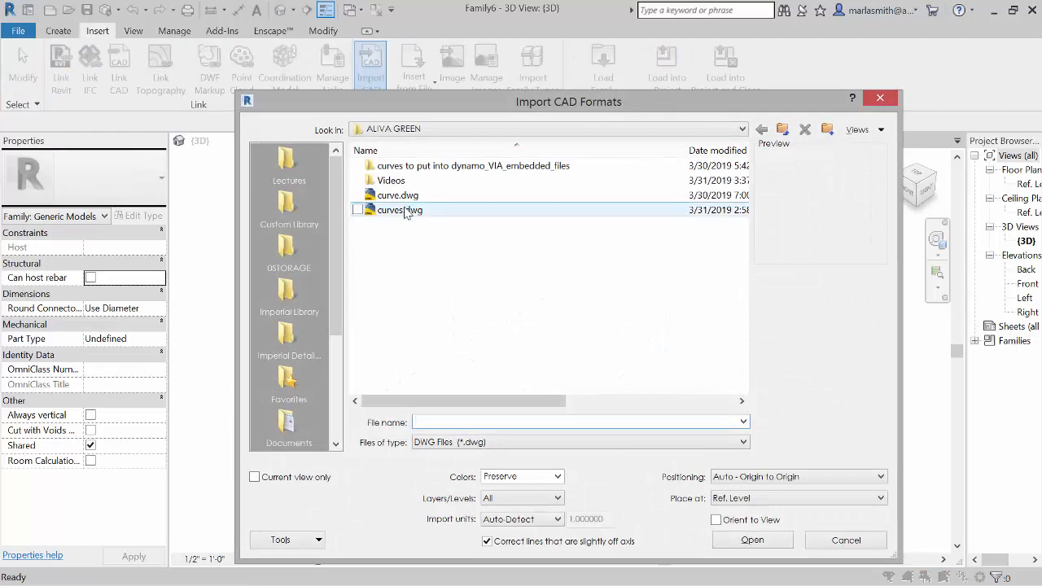
{"action": "left_click", "coordinate": [749, 540]}
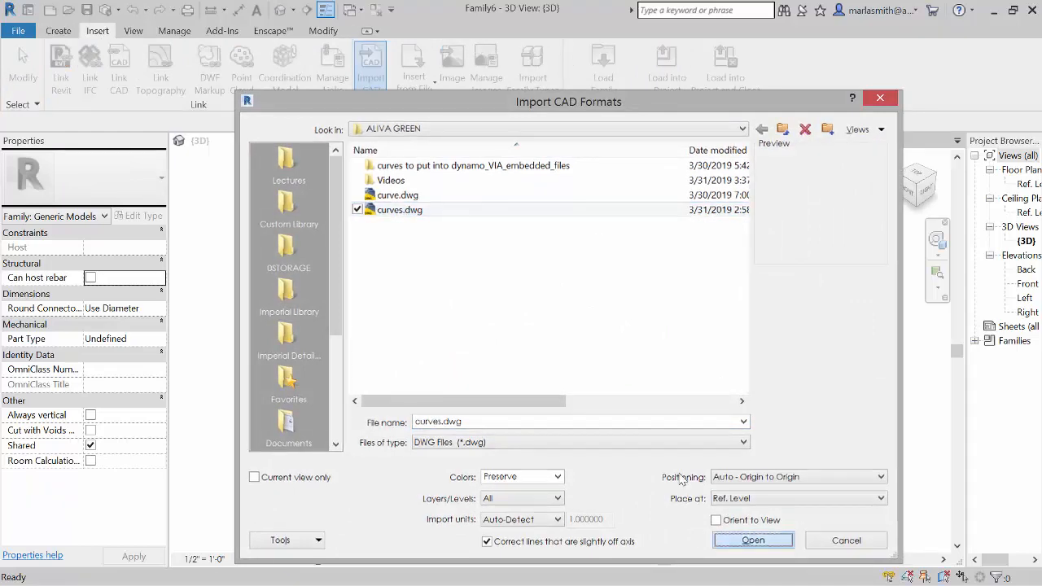
{"action": "scroll", "coordinate": [564, 328], "scroll_direction": "down", "scroll_amount": 4}
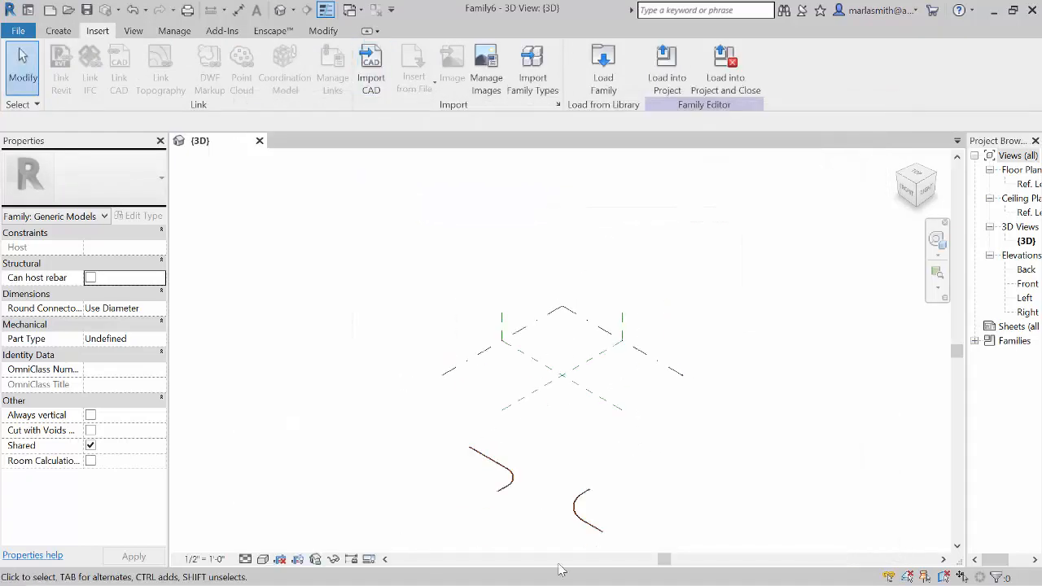
{"action": "scroll", "coordinate": [575, 553], "scroll_direction": "up", "scroll_amount": 5}
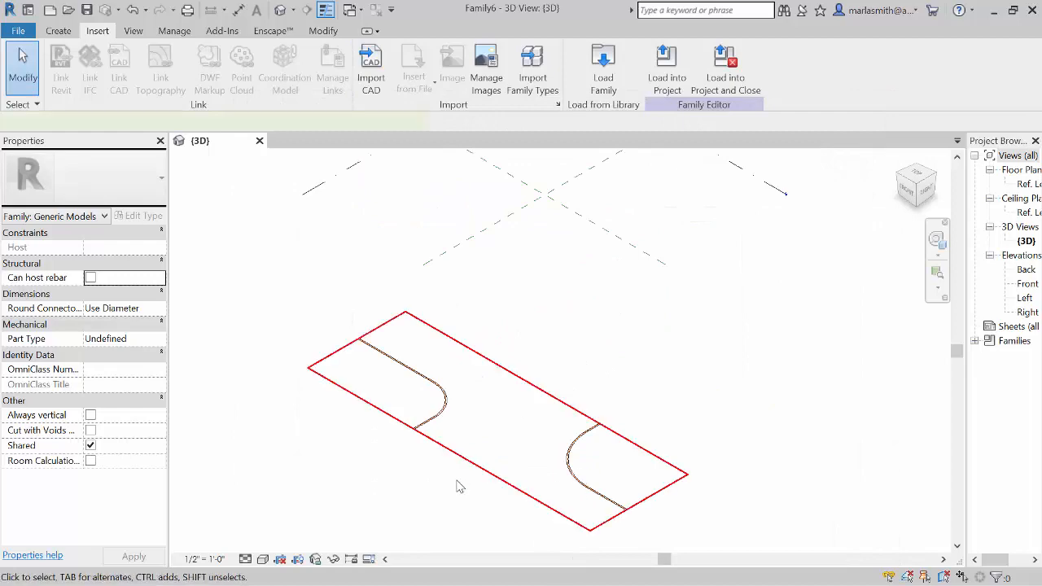
Step: Partially explode the imported curves.dwg drawing into editable lines
{"action": "left_click", "coordinate": [413, 427]}
{"action": "scroll", "coordinate": [415, 423], "scroll_direction": "up", "scroll_amount": 5}
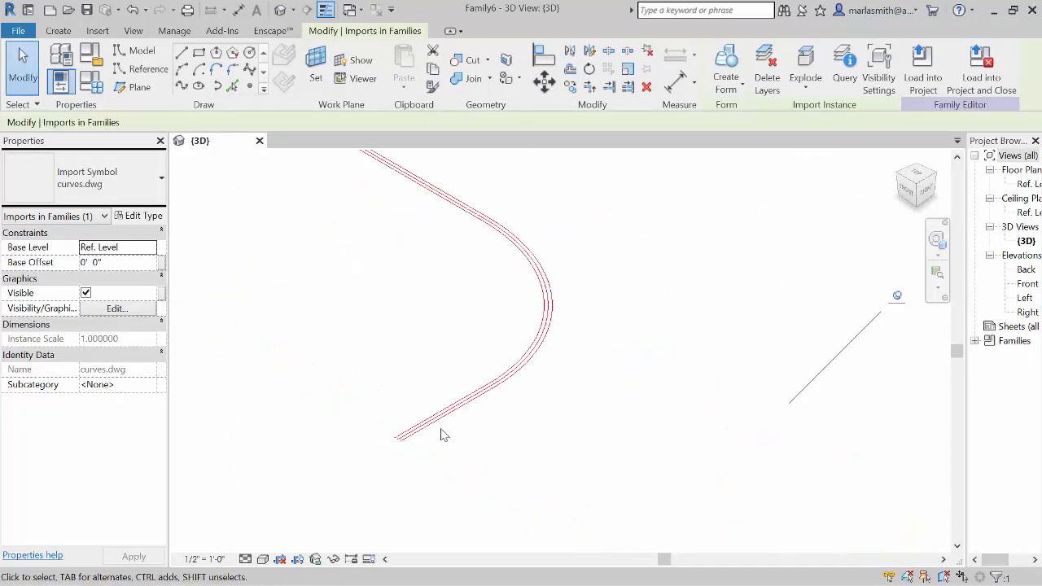
{"action": "scroll", "coordinate": [443, 423], "scroll_direction": "down", "scroll_amount": 4}
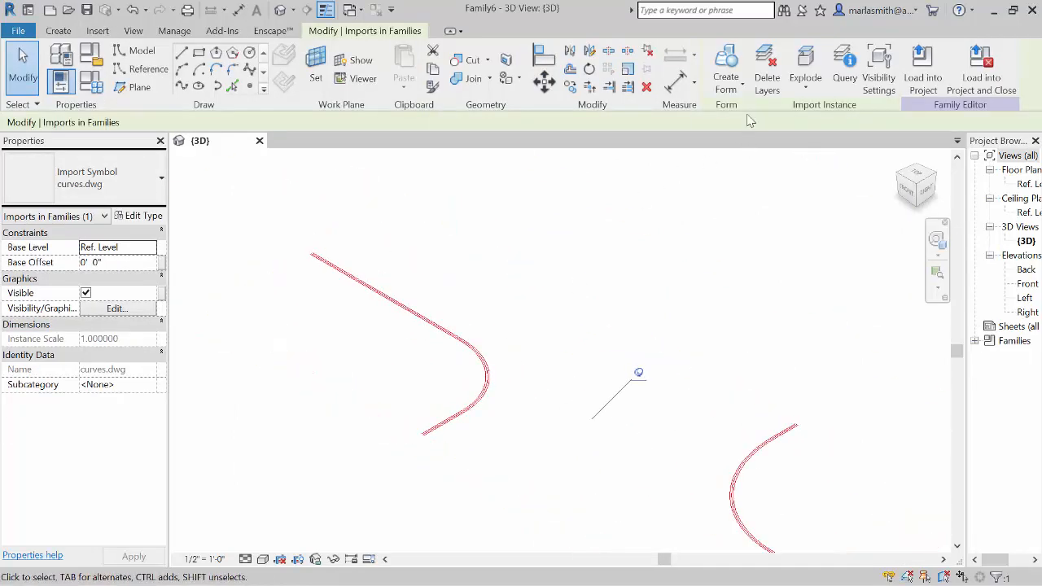
{"action": "left_click", "coordinate": [805, 77]}
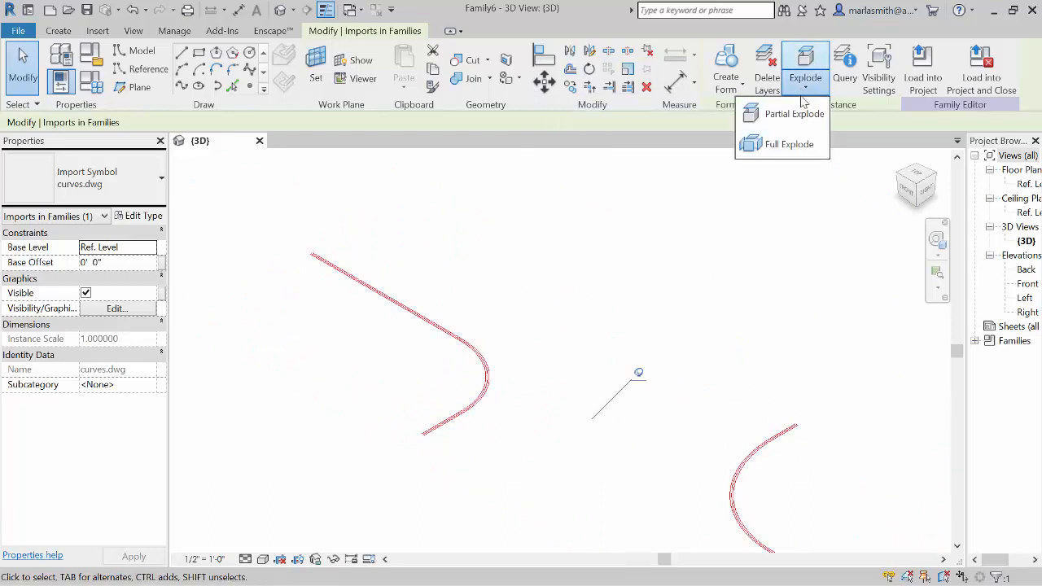
{"action": "left_click", "coordinate": [792, 114]}
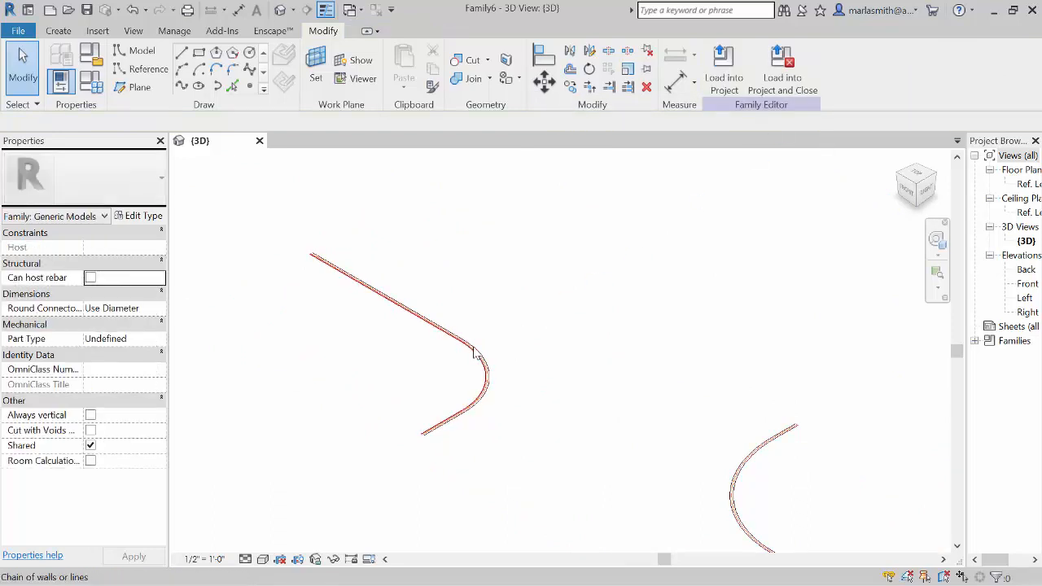
Step: Divide the innermost line chain of the curve with the long straight leg into a divided path
{"action": "scroll", "coordinate": [476, 354], "scroll_direction": "up", "scroll_amount": 2}
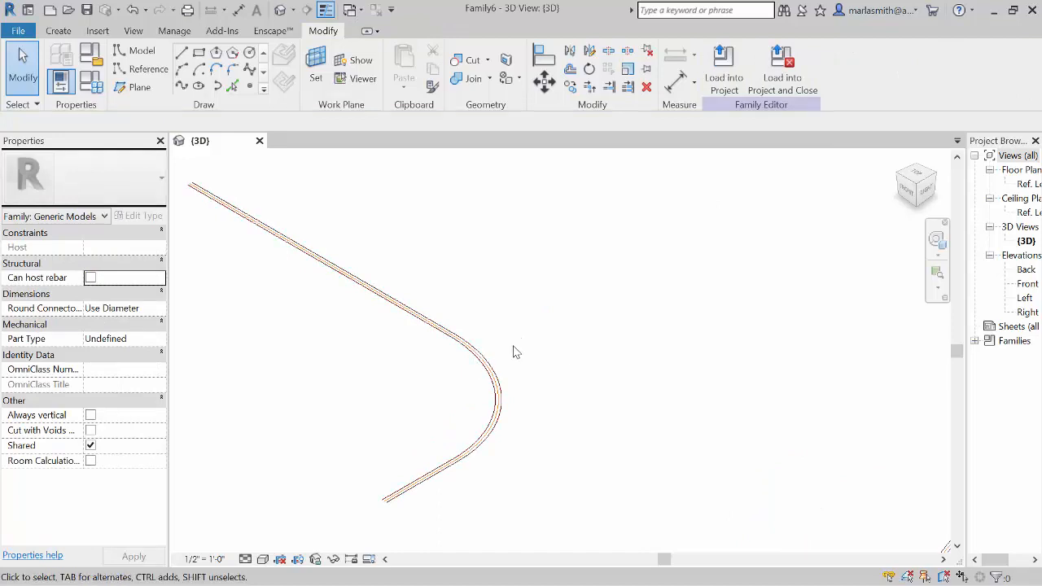
{"action": "scroll", "coordinate": [513, 352], "scroll_direction": "down", "scroll_amount": 1}
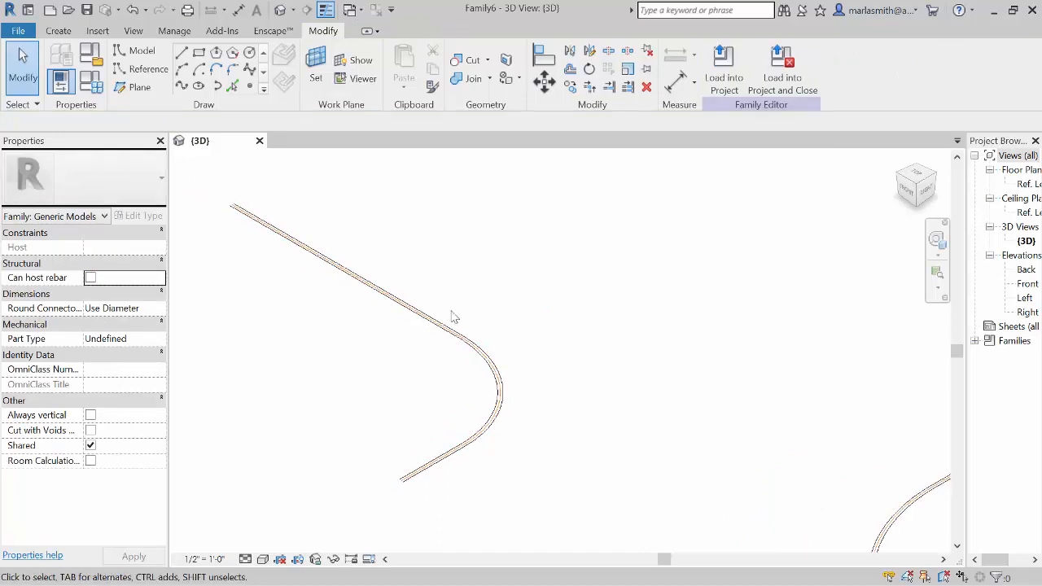
{"action": "scroll", "coordinate": [447, 298], "scroll_direction": "down", "scroll_amount": 1}
{"action": "scroll", "coordinate": [445, 303], "scroll_direction": "up", "scroll_amount": 1}
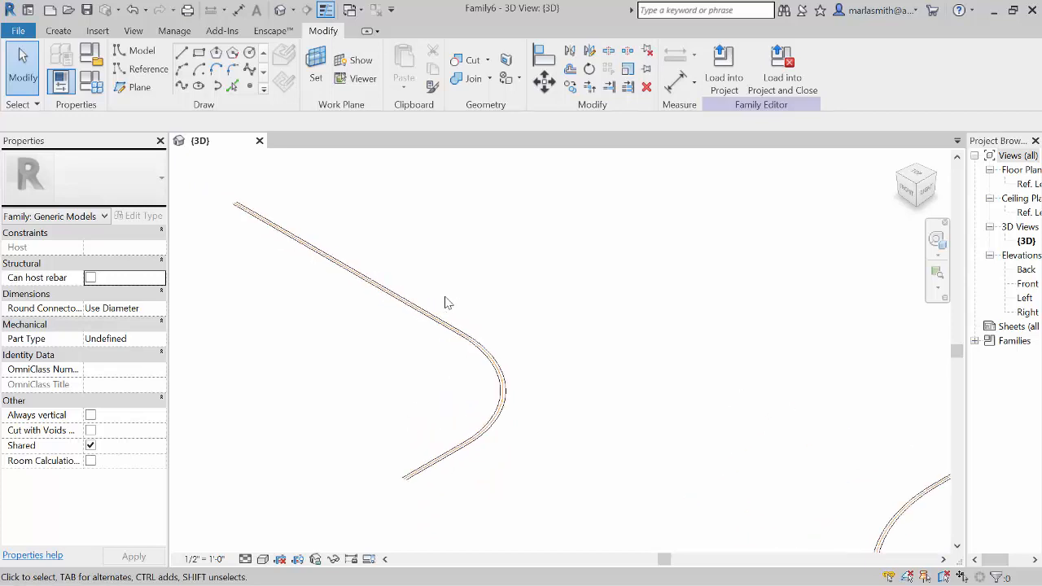
{"action": "left_click", "coordinate": [446, 316]}
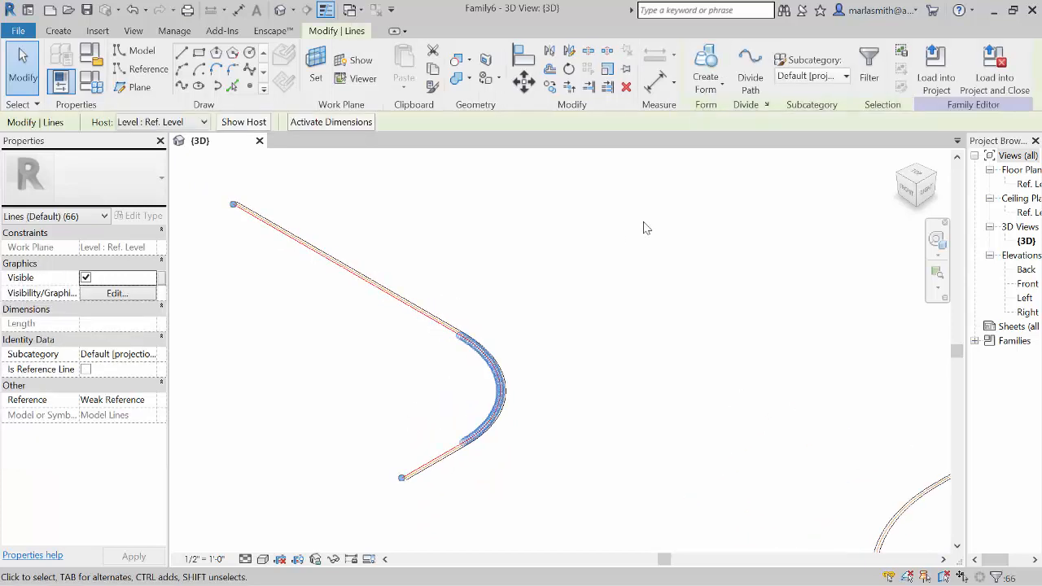
{"action": "left_click", "coordinate": [750, 72]}
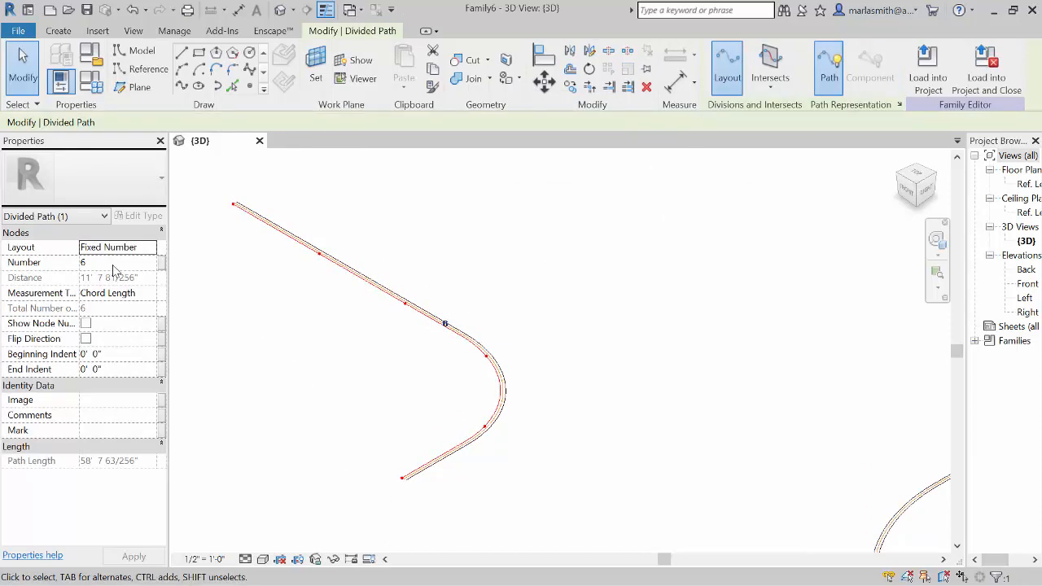
Step: Set the divided path's number of nodes to 117 with the fixed number layout
{"action": "left_click", "coordinate": [114, 264]}
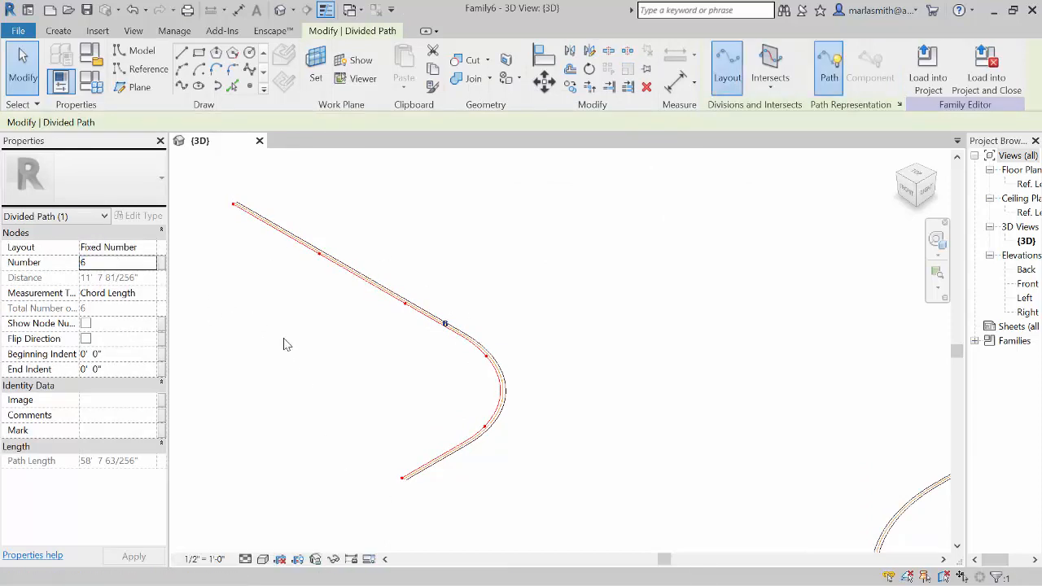
{"action": "left_click", "coordinate": [106, 263]}
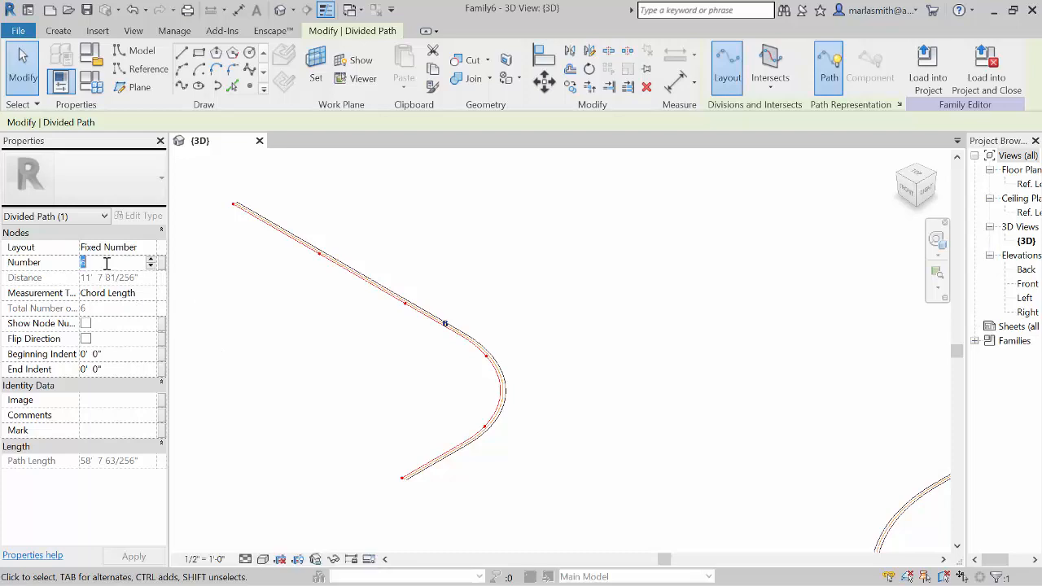
{"action": "type", "text": "117"}
{"action": "key", "text": "Return"}
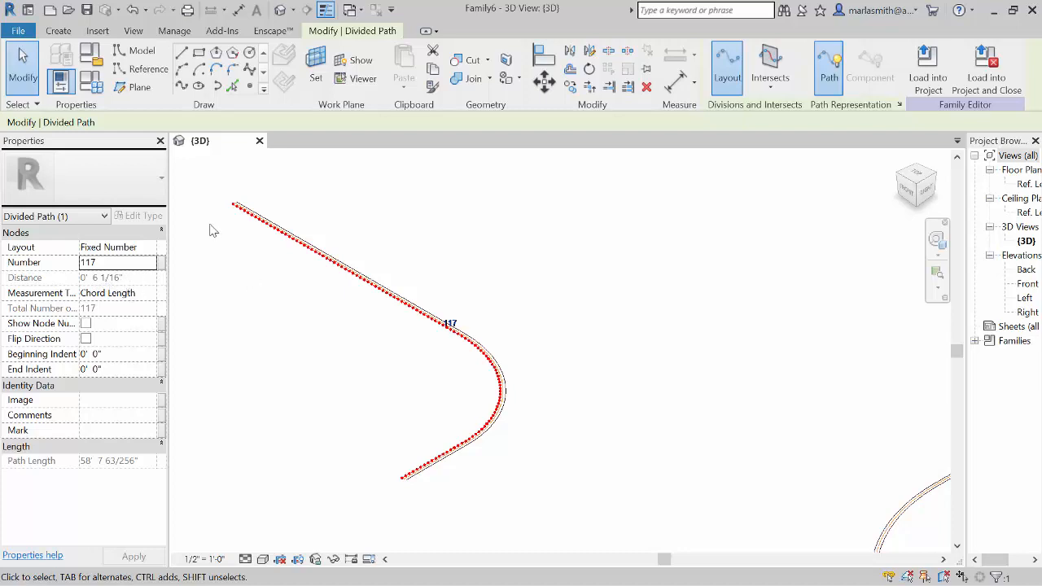
{"action": "left_click", "coordinate": [340, 364]}
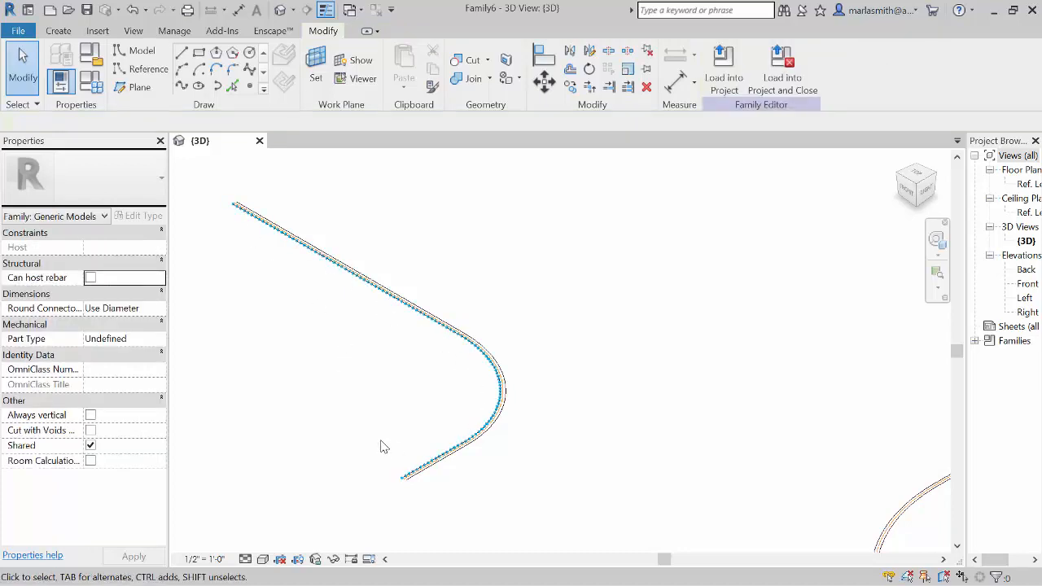
Step: Open the recent louver family file 1pt louver.rfa
{"action": "left_click", "coordinate": [20, 31]}
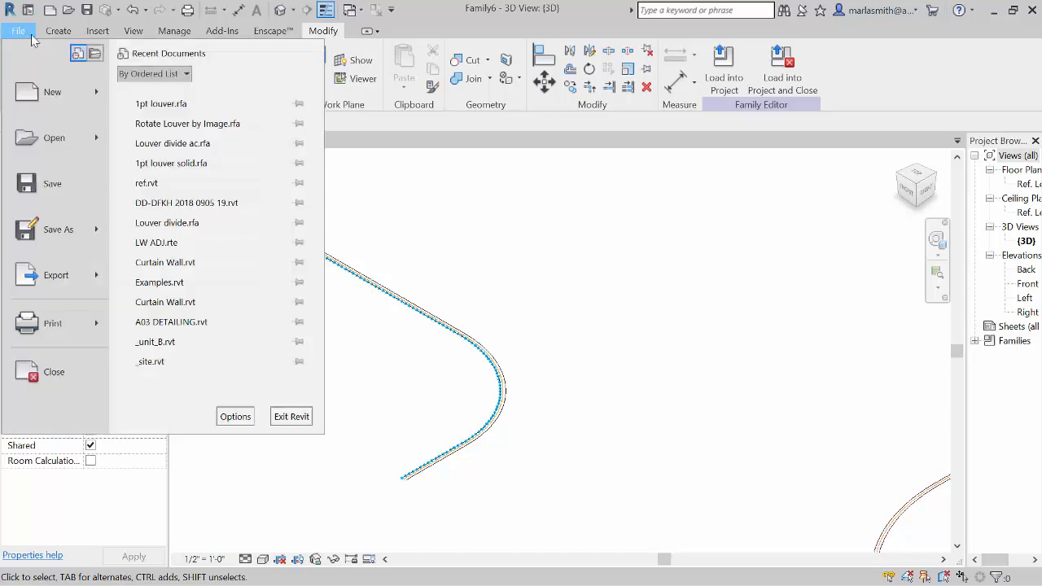
{"action": "mouse_move", "coordinate": [90, 142]}
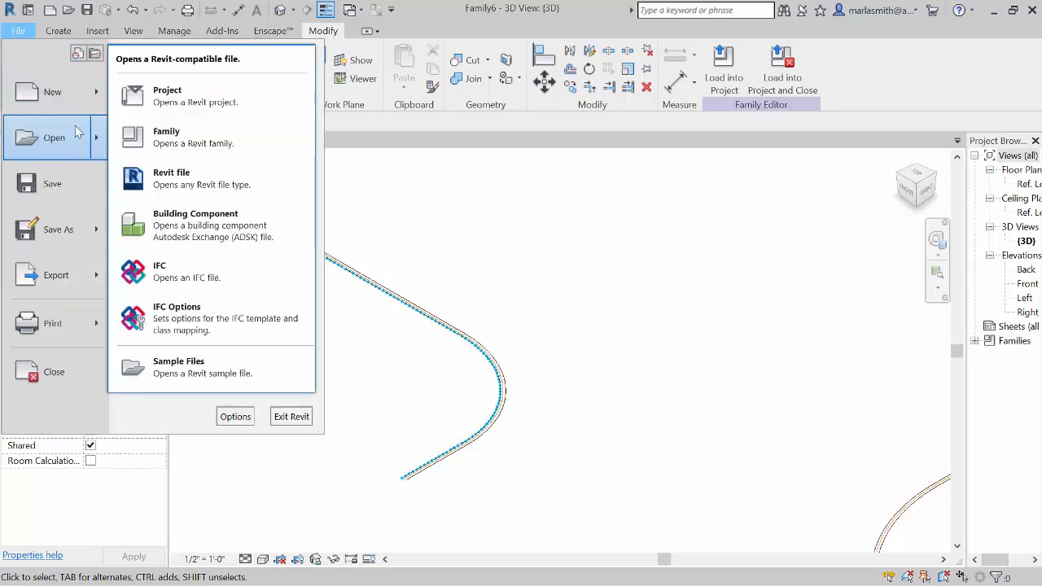
{"action": "left_click", "coordinate": [330, 238]}
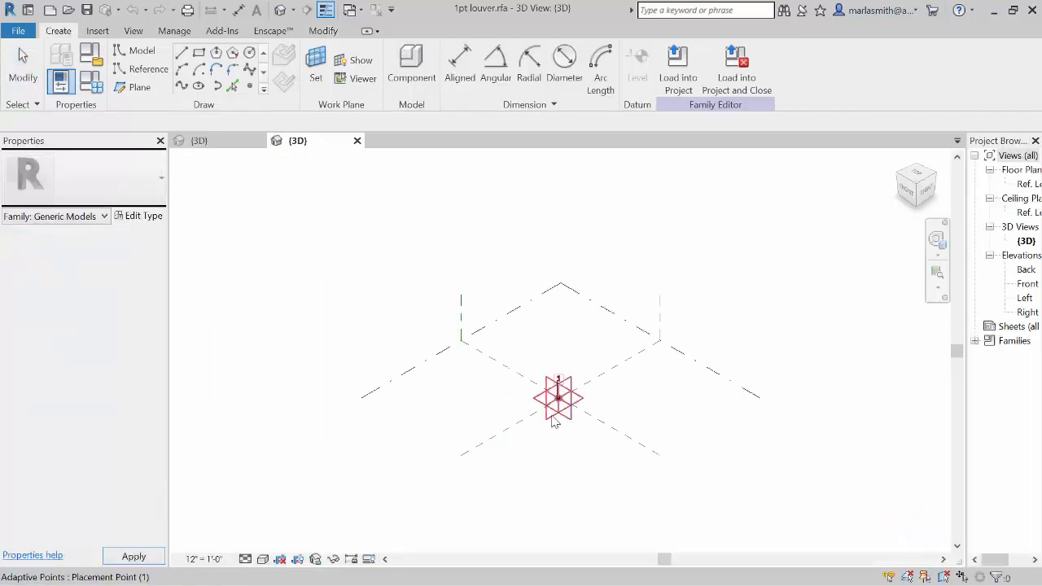
Step: Temporarily hide the solid louver form in the 3D view to expose its base profile and placement point
{"action": "middle_click_drag", "start_coordinate": [574, 393], "coordinate": [530, 381], "text": "shift"}
{"action": "left_click", "coordinate": [528, 264]}
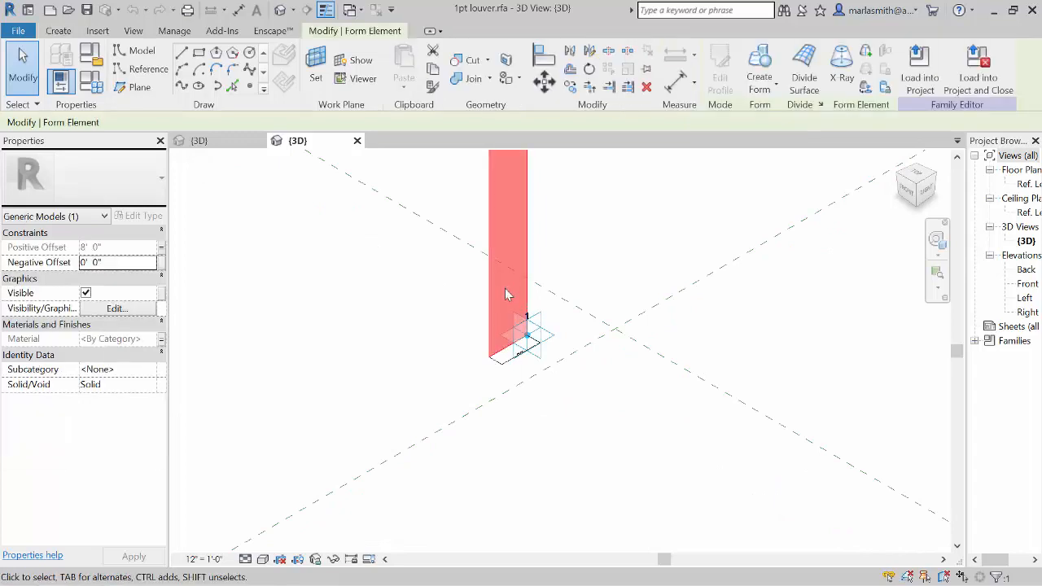
{"action": "left_click", "coordinate": [333, 559]}
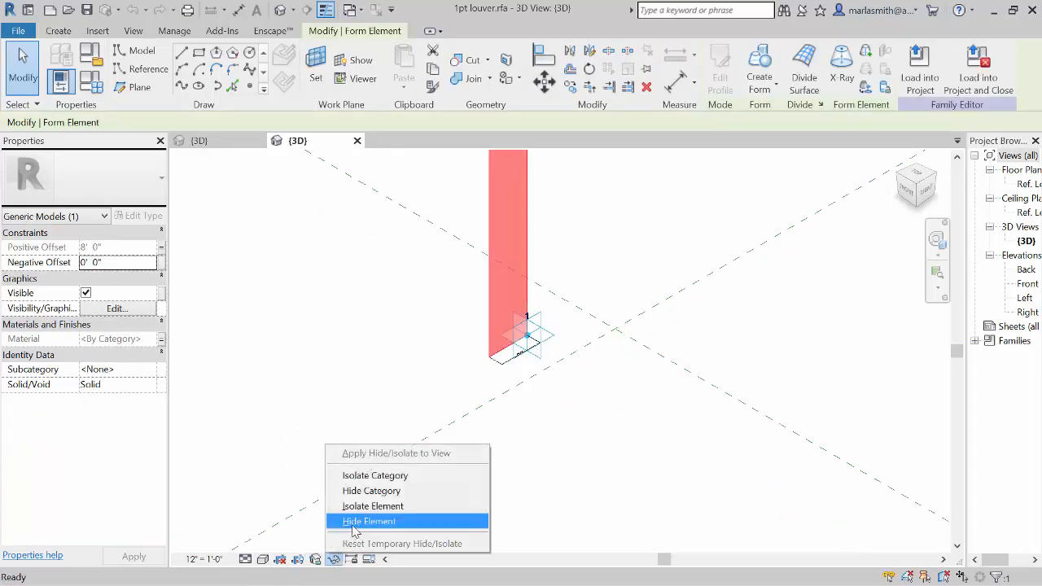
{"action": "left_click", "coordinate": [358, 521]}
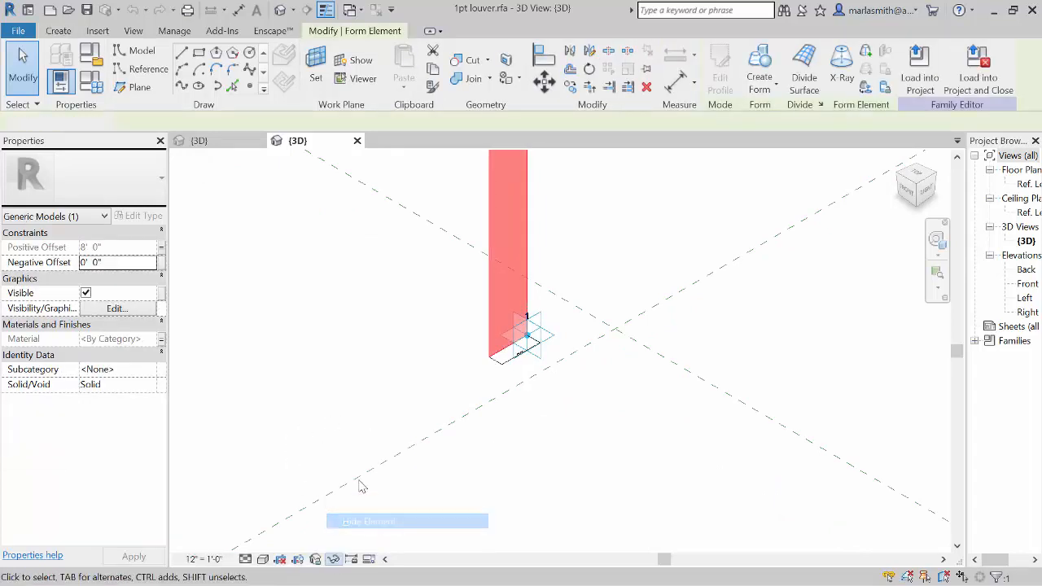
Step: Set the p loc parameter of louver type C2 to 0.5 in the family types
{"action": "left_click", "coordinate": [93, 84]}
{"action": "left_click", "coordinate": [303, 283]}
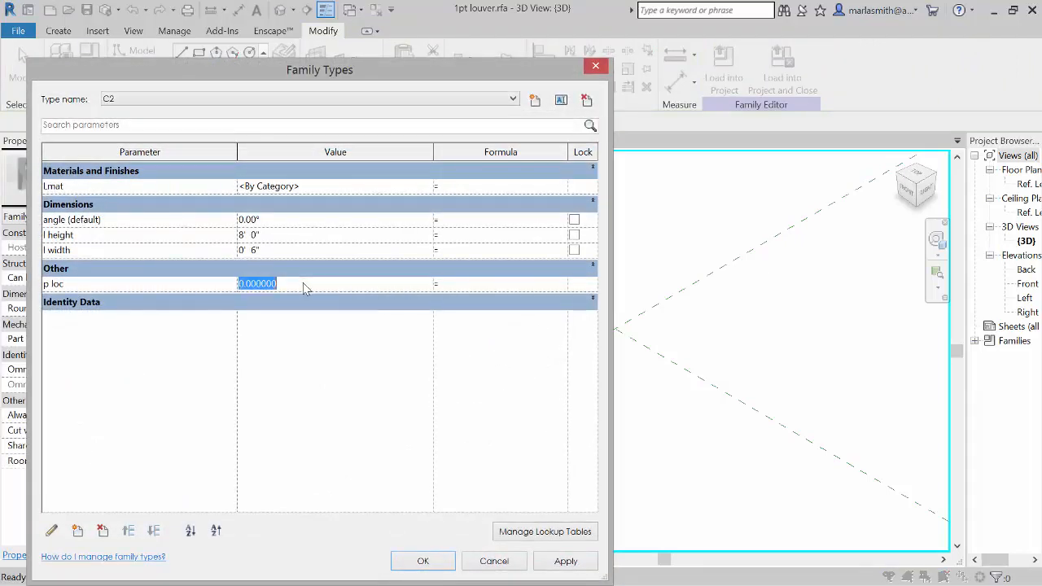
{"action": "type", "text": ".5"}
{"action": "left_click", "coordinate": [423, 561]}
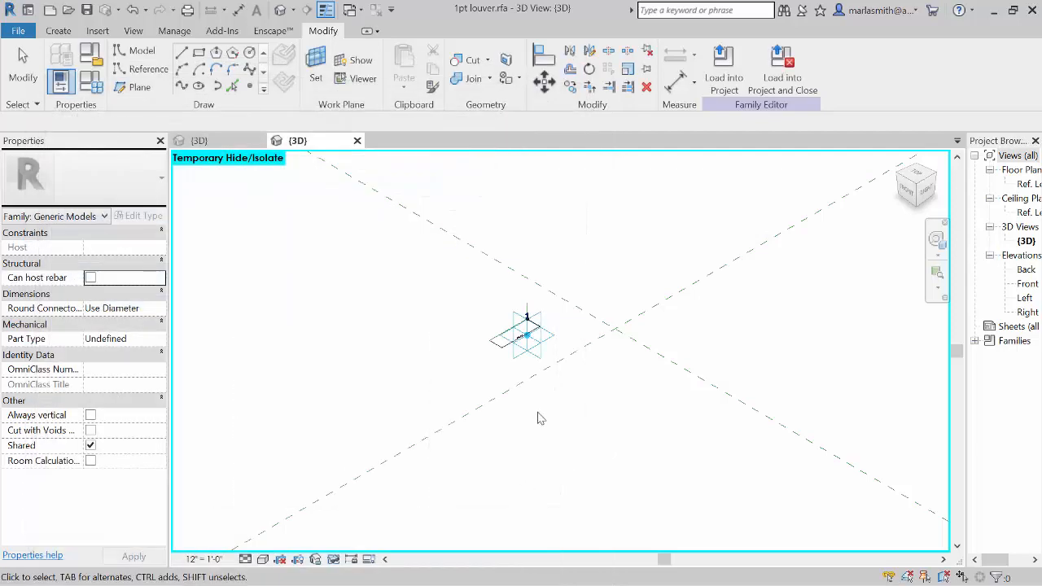
{"action": "scroll", "coordinate": [526, 347], "scroll_direction": "up", "scroll_amount": 3}
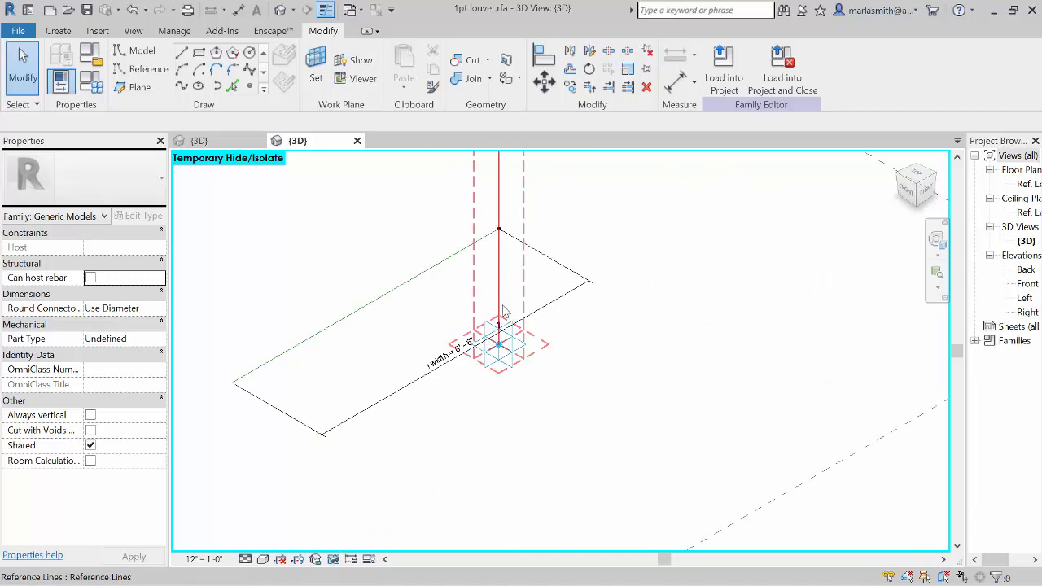
Step: Inspect the reference point at the base of the vertical reference line and try an angle of 34° on louver type C2
{"action": "left_click", "coordinate": [496, 229]}
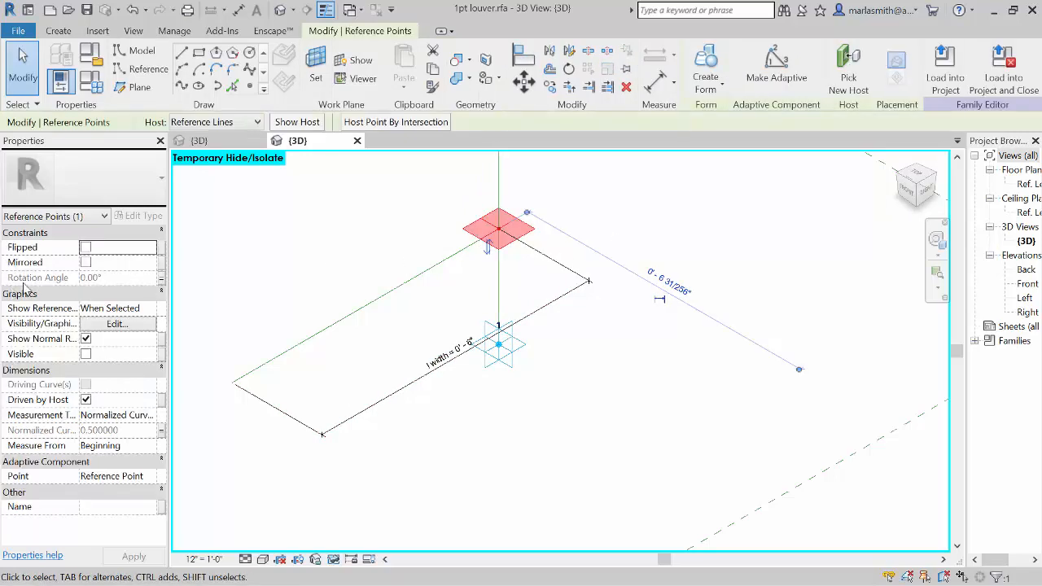
{"action": "left_click", "coordinate": [680, 246]}
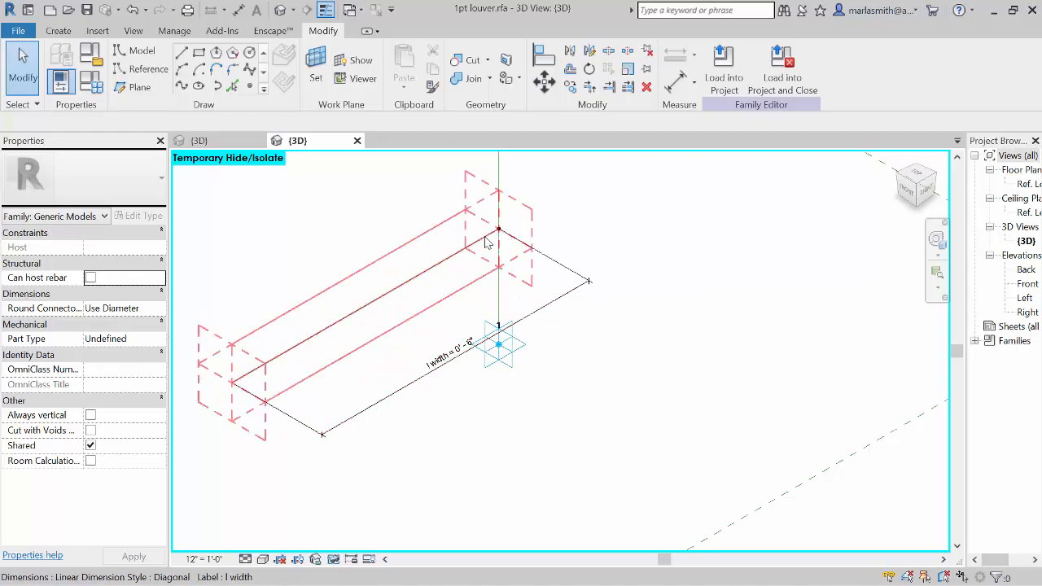
{"action": "left_click", "coordinate": [91, 81]}
{"action": "left_click_drag", "start_coordinate": [433, 72], "coordinate": [872, 47]}
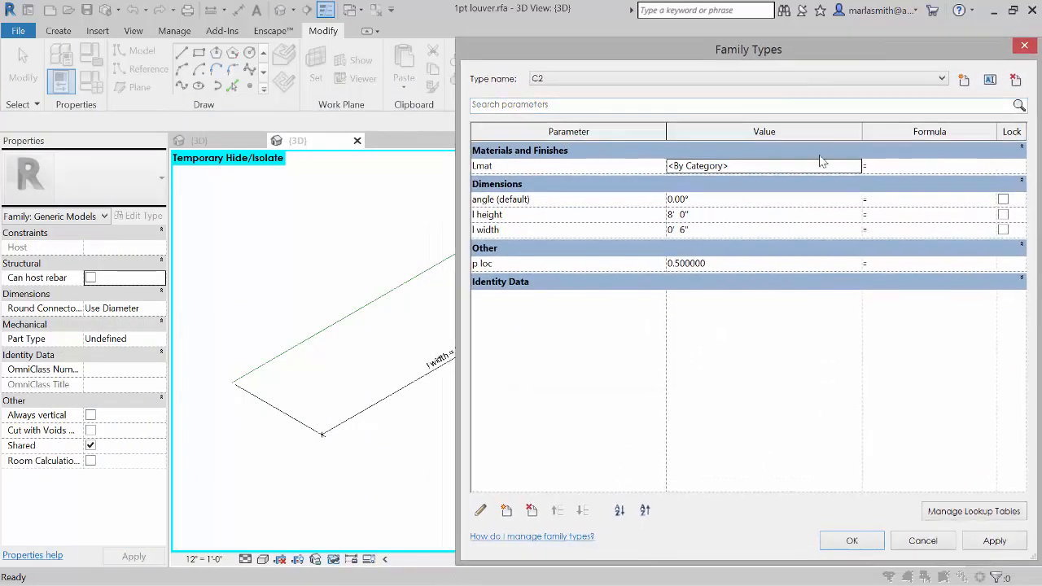
{"action": "left_click", "coordinate": [776, 200]}
{"action": "type", "text": "34"}
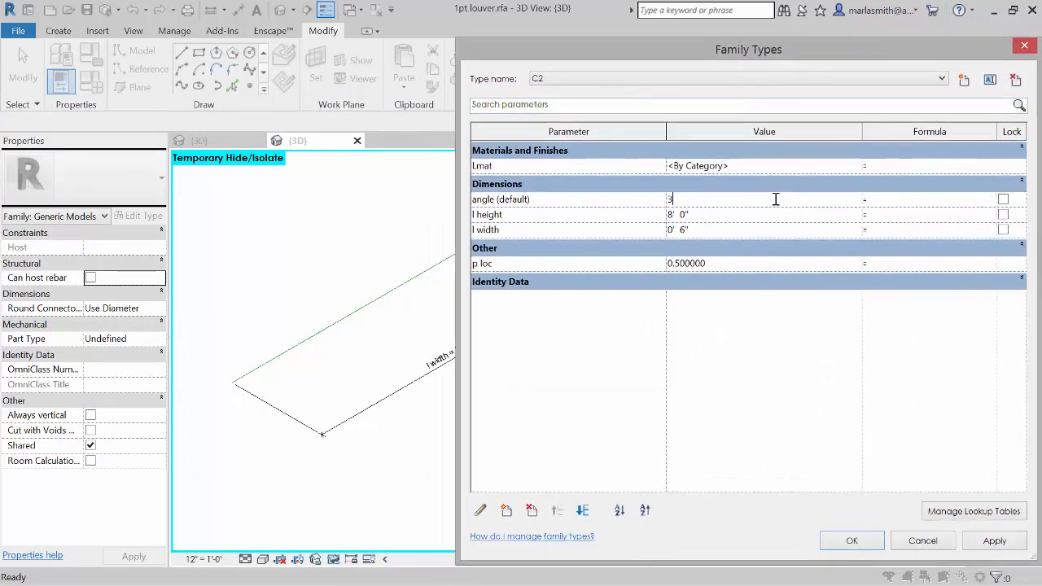
{"action": "left_click", "coordinate": [985, 546]}
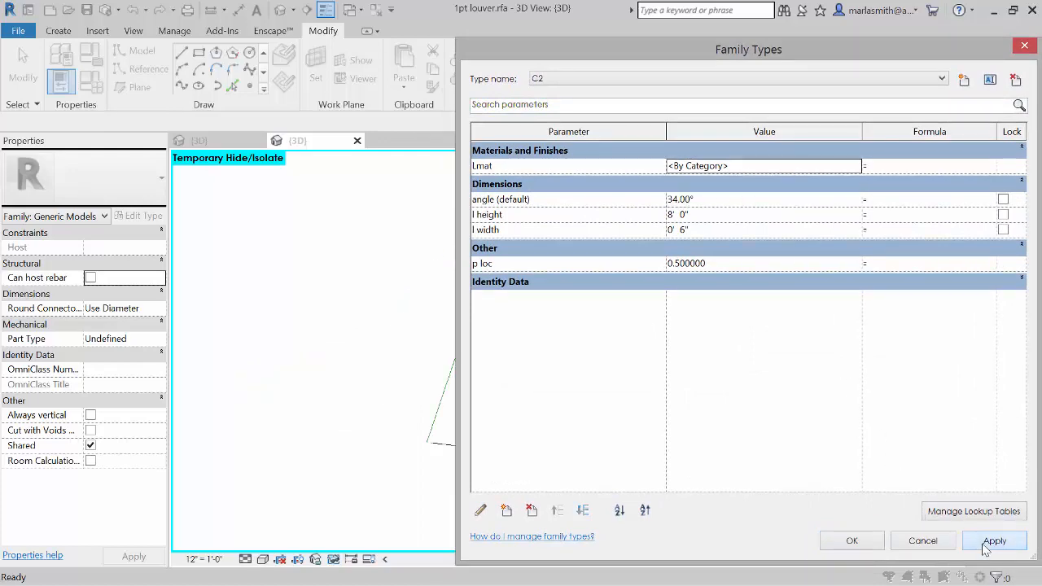
Step: Return the angle parameter of louver type C2 to 0° in the family types
{"action": "left_click_drag", "start_coordinate": [825, 64], "coordinate": [758, 173]}
{"action": "left_click", "coordinate": [724, 311]}
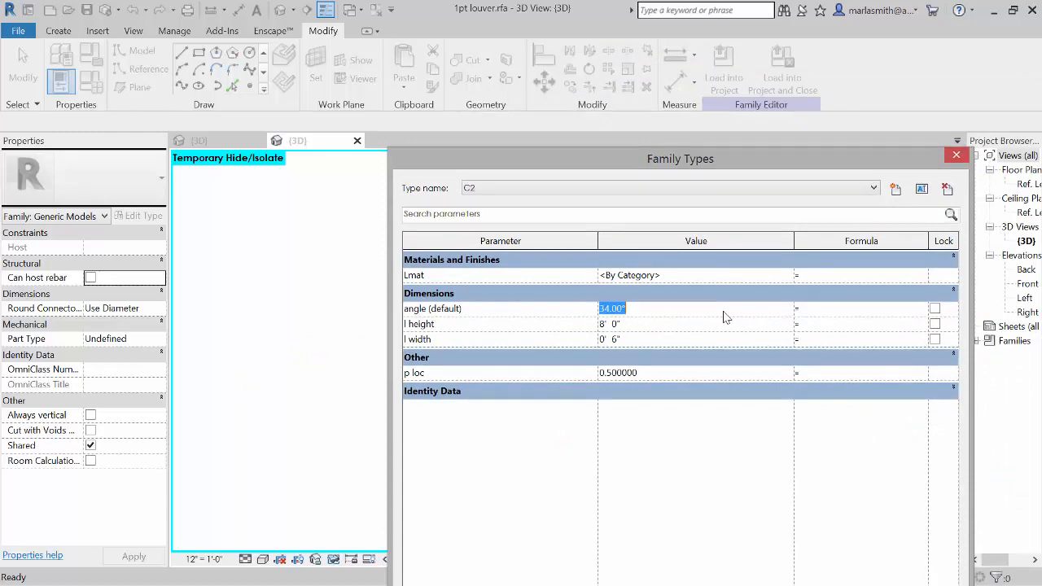
{"action": "type", "text": "0"}
{"action": "left_click_drag", "start_coordinate": [779, 153], "coordinate": [778, 58]}
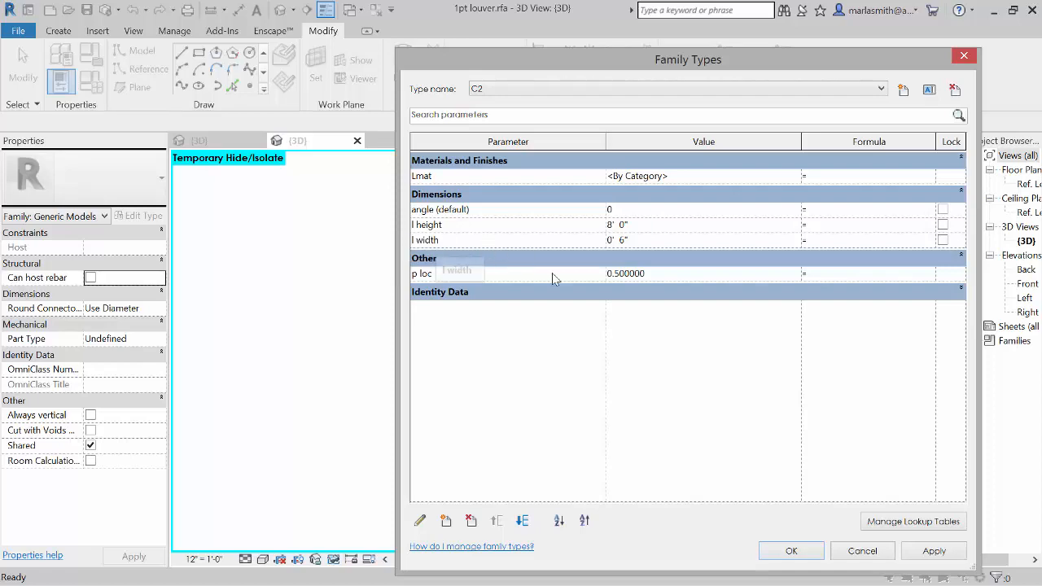
{"action": "left_click", "coordinate": [934, 551]}
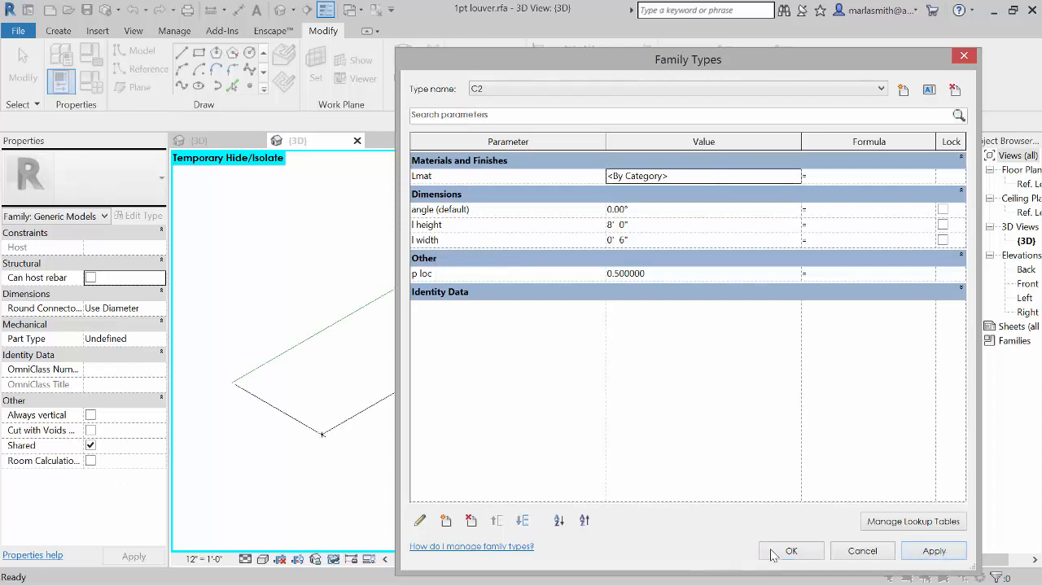
{"action": "left_click", "coordinate": [792, 551]}
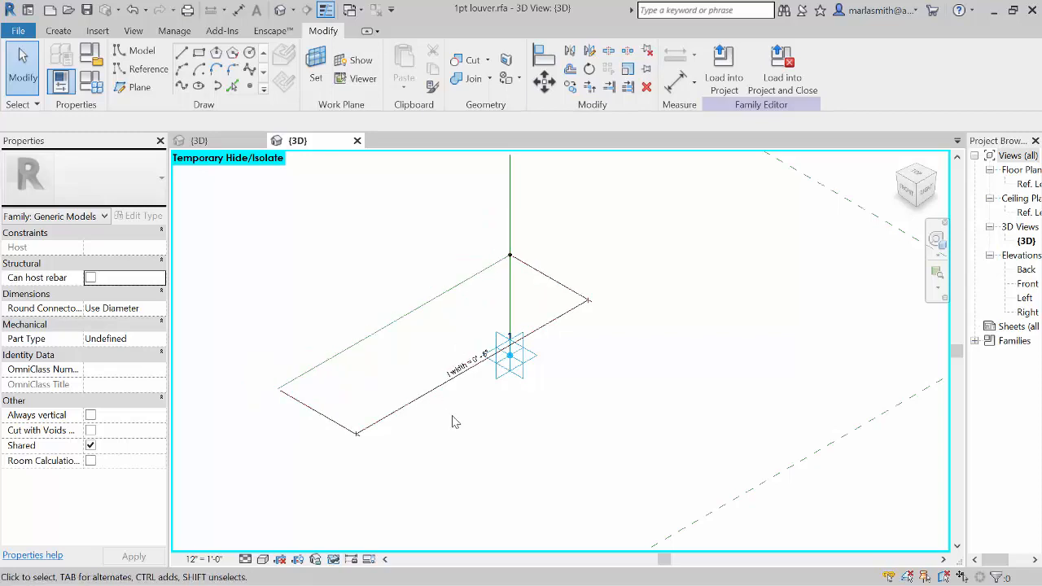
Step: Reset the temporary hide/isolate in the 3D view and check the offset properties of the solid louver form
{"action": "scroll", "coordinate": [454, 422], "scroll_direction": "down", "scroll_amount": 3}
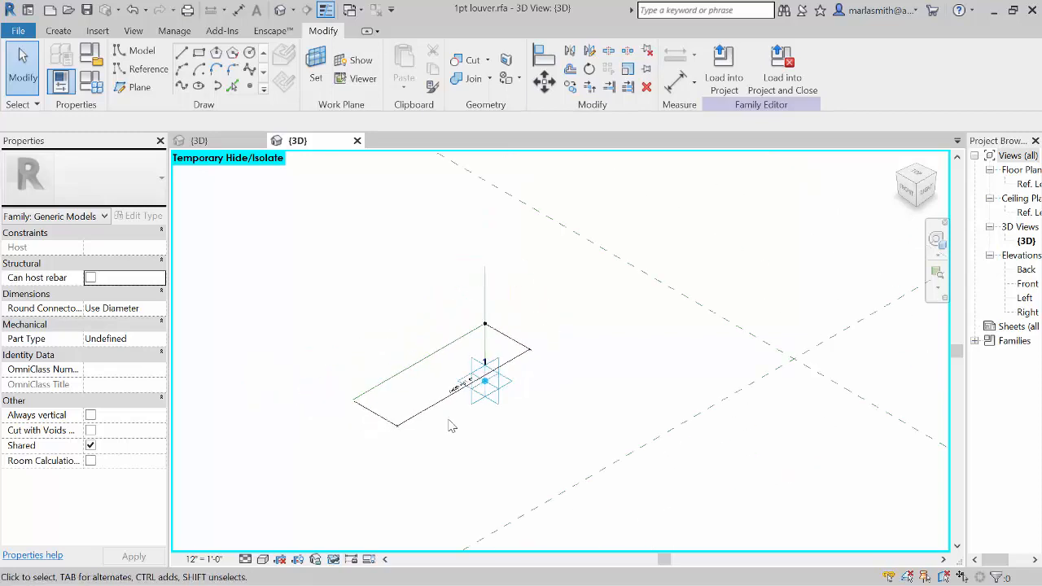
{"action": "left_click", "coordinate": [336, 559]}
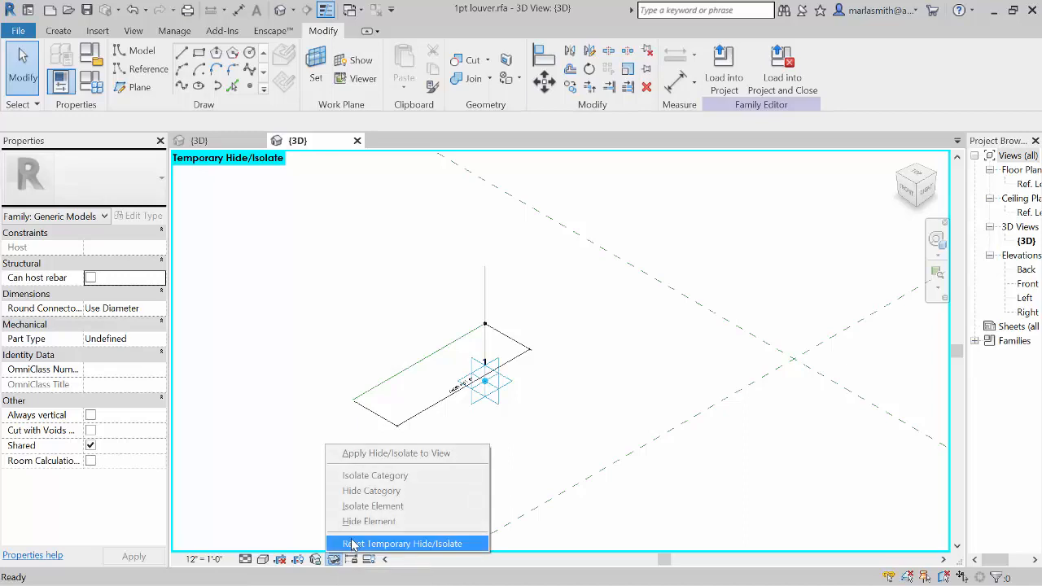
{"action": "left_click", "coordinate": [349, 543]}
{"action": "scroll", "coordinate": [494, 544], "scroll_direction": "down", "scroll_amount": 4}
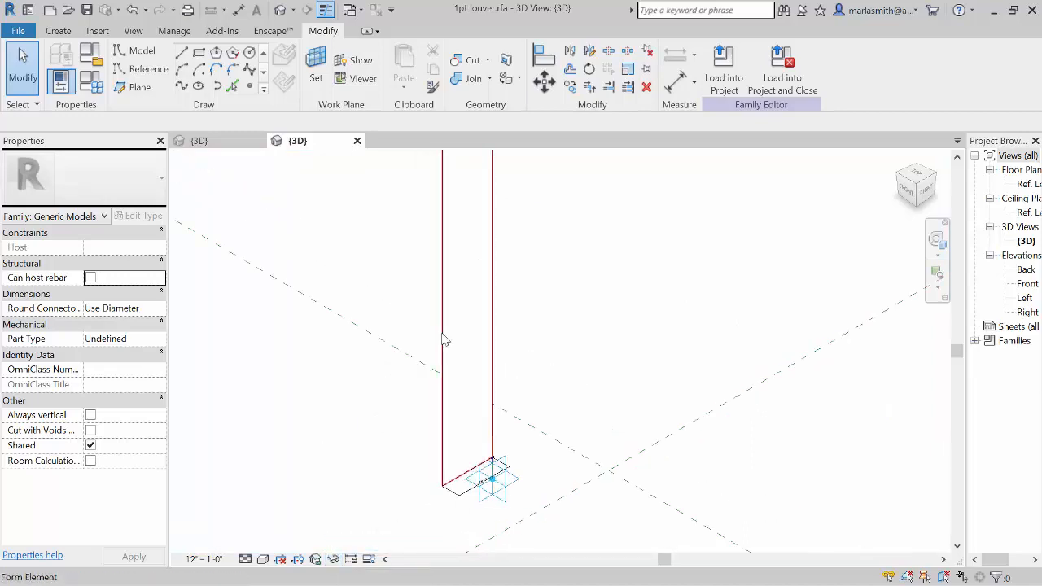
{"action": "left_click", "coordinate": [300, 371]}
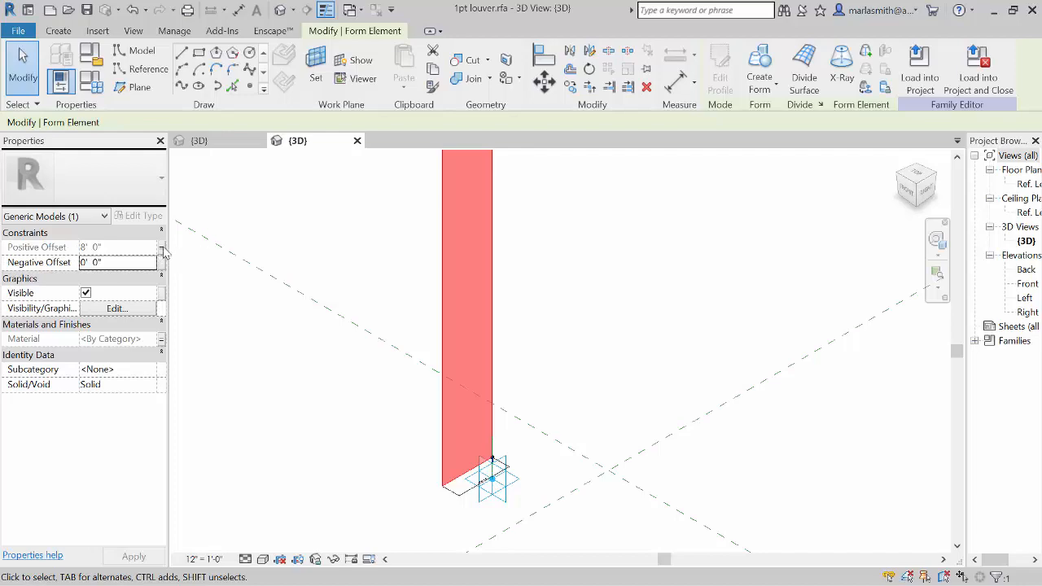
{"action": "left_click", "coordinate": [334, 377]}
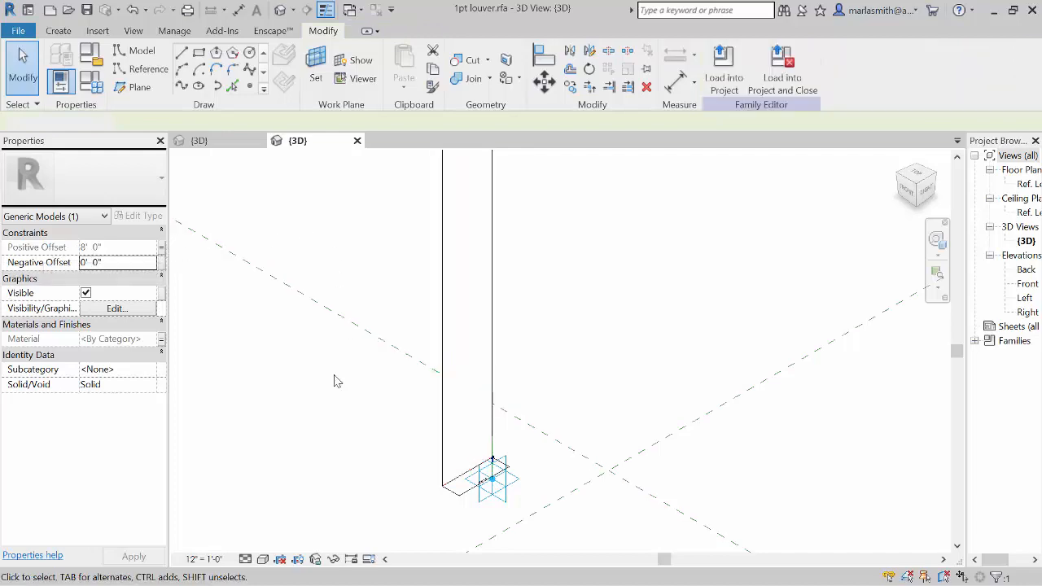
Step: Set the p loc parameter of louver type C2 to 0 in the family types
{"action": "left_click", "coordinate": [91, 81]}
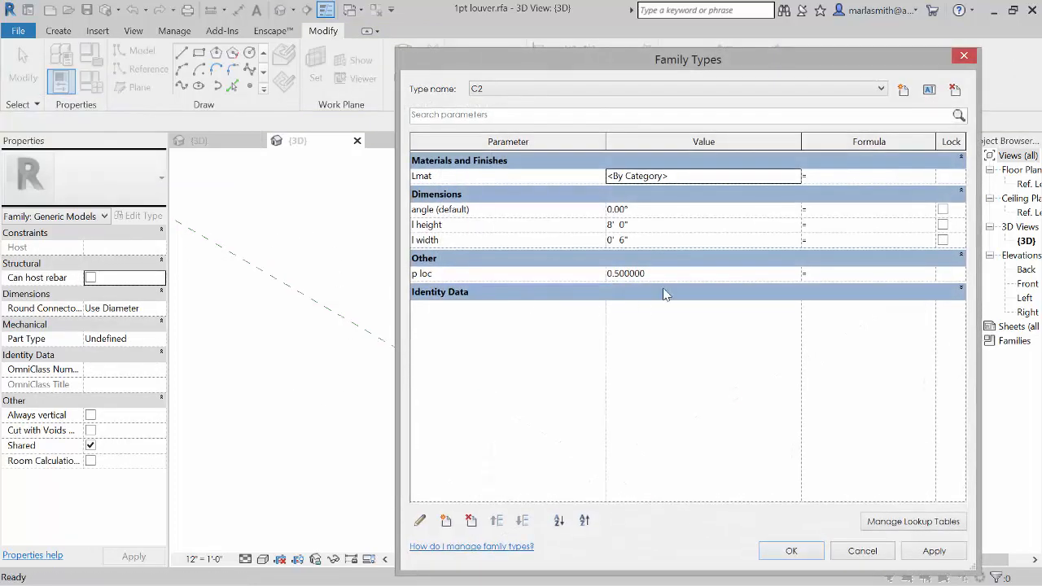
{"action": "left_click", "coordinate": [669, 275]}
{"action": "double_click", "coordinate": [669, 276]}
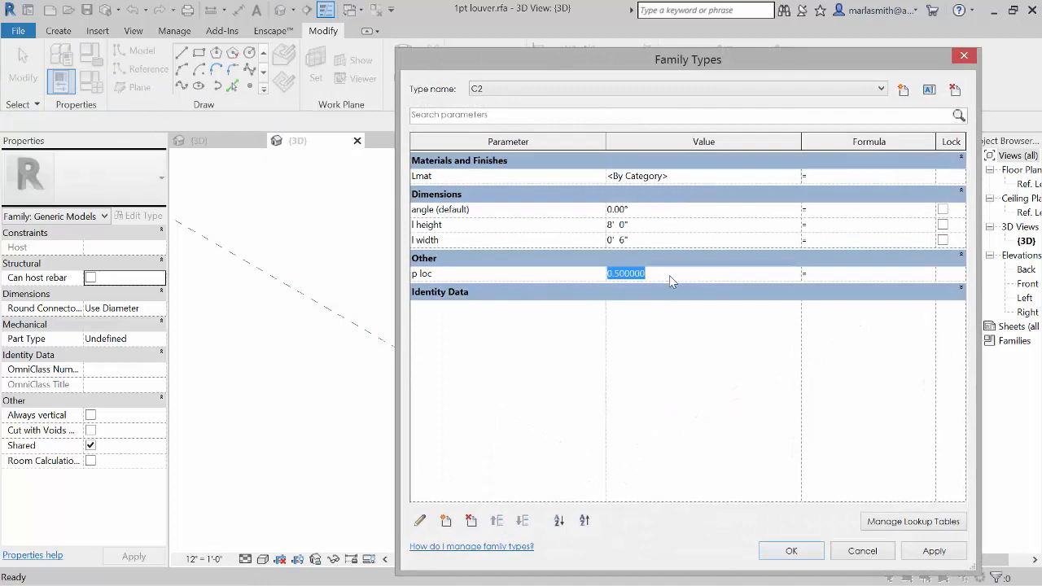
{"action": "type", "text": "0"}
{"action": "left_click", "coordinate": [791, 551]}
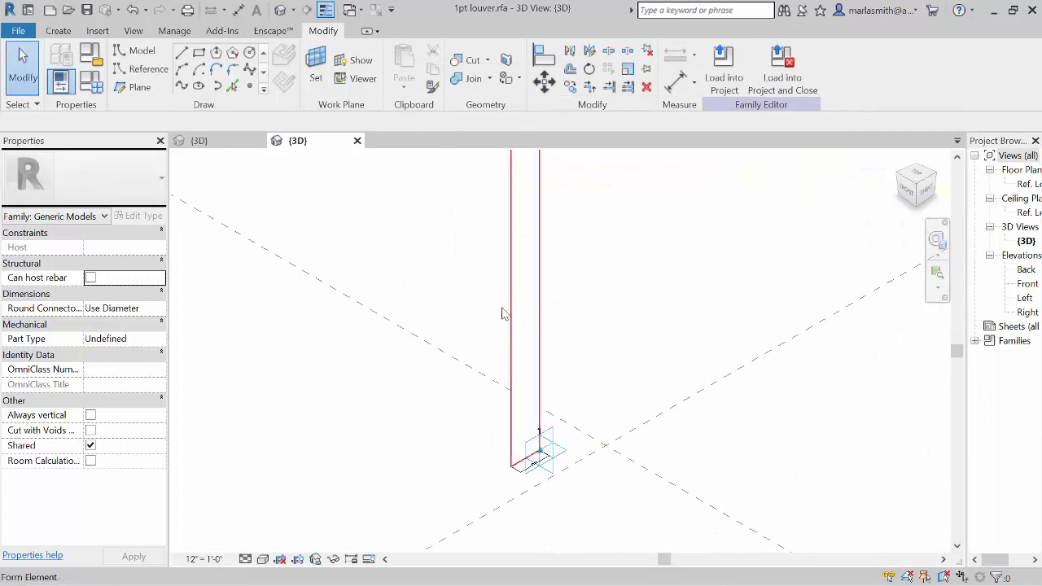
Step: Load the louver family into Family6 and place a C1 louver on the straight run of the divided path
{"action": "left_click", "coordinate": [724, 69]}
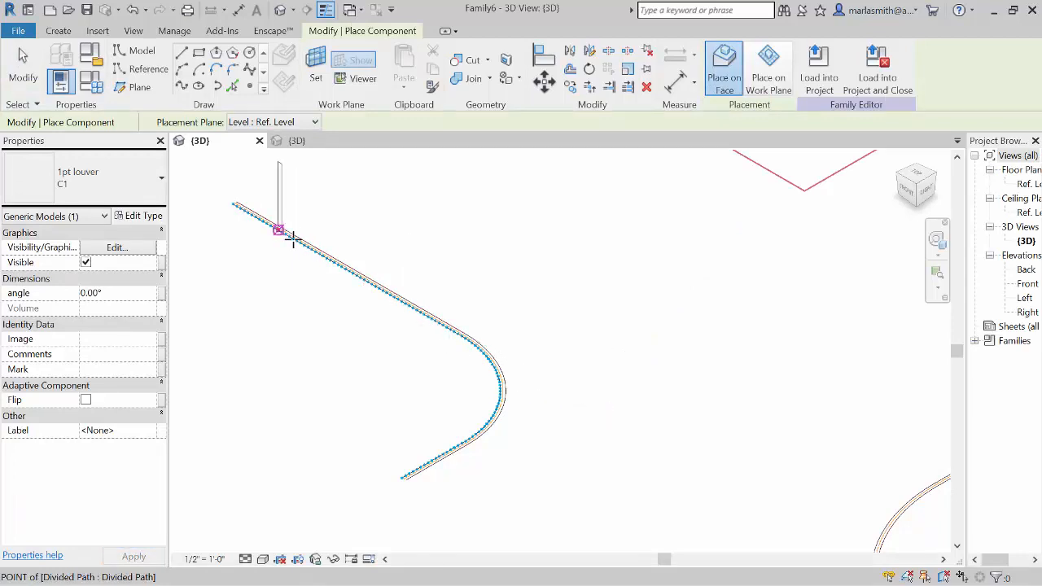
{"action": "left_click", "coordinate": [242, 171]}
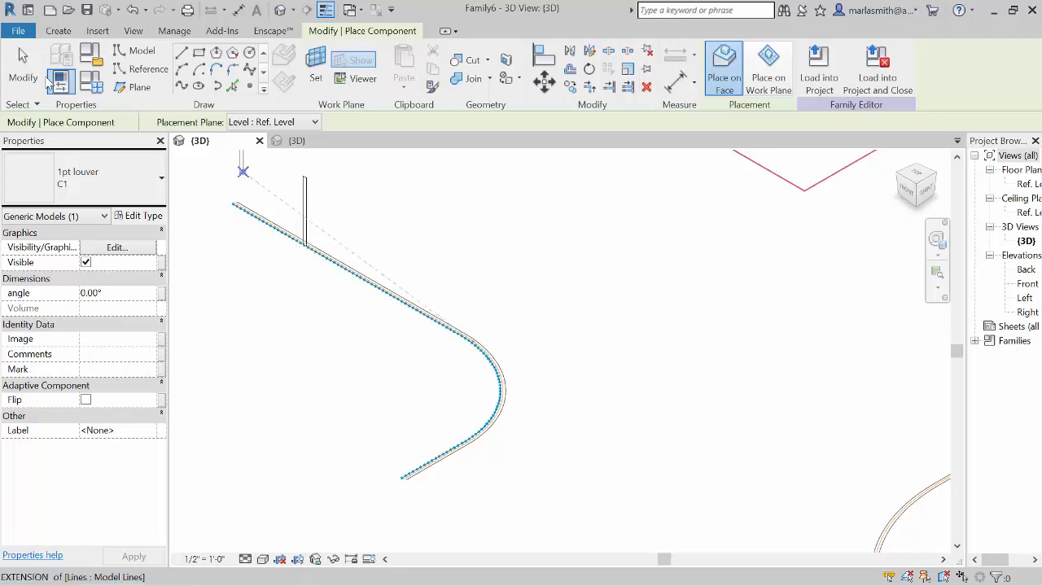
{"action": "key", "text": "Escape"}
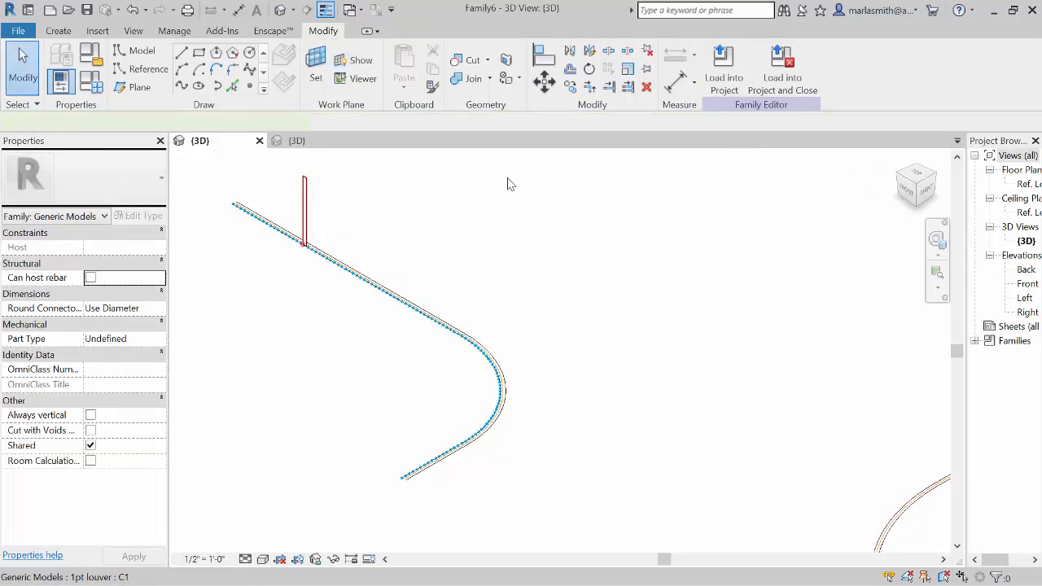
Step: Delete the 1pt louver C1 instance placed on the straight run of the divided path
{"action": "left_click", "coordinate": [346, 218]}
{"action": "scroll", "coordinate": [309, 232], "scroll_direction": "up", "scroll_amount": 3}
{"action": "left_click", "coordinate": [309, 231]}
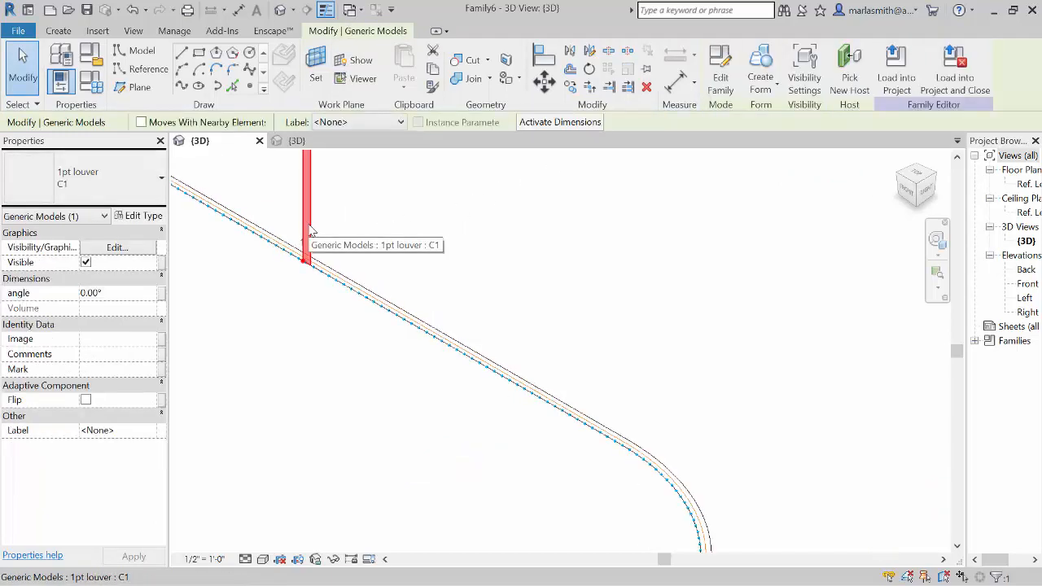
{"action": "key", "text": "Delete"}
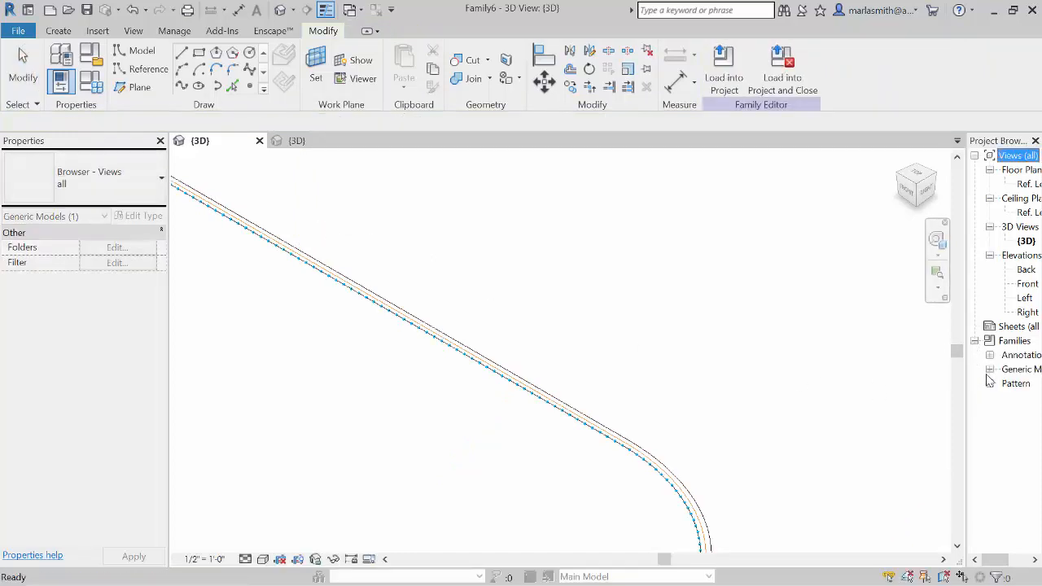
Step: Place a 1pt louver of type C1 on a node of the divided path and repeat it along the entire path
{"action": "left_click", "coordinate": [990, 370]}
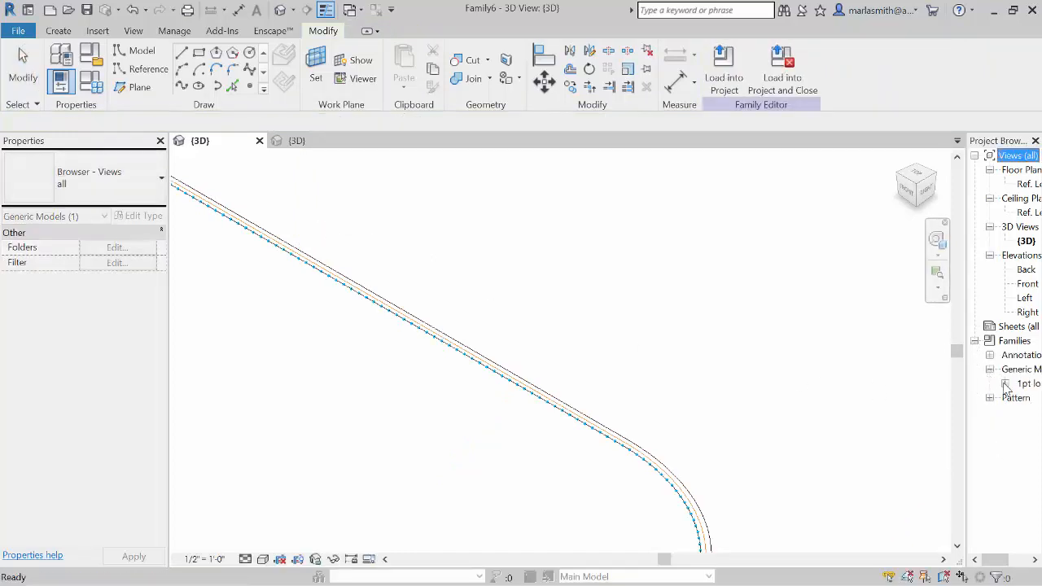
{"action": "left_click", "coordinate": [1006, 383]}
{"action": "left_click", "coordinate": [1036, 397]}
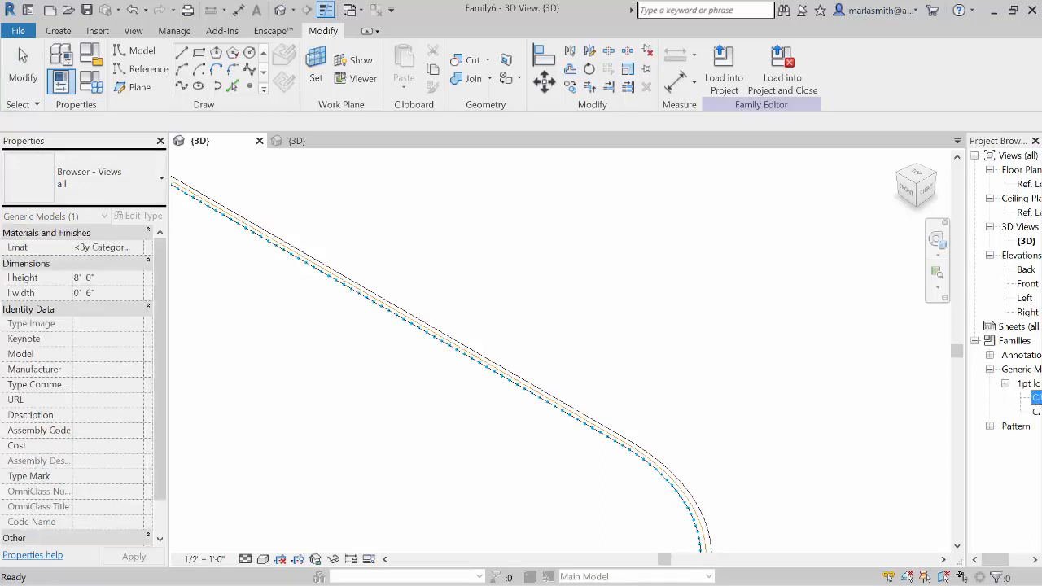
{"action": "left_click_drag", "start_coordinate": [544, 343], "coordinate": [536, 340]}
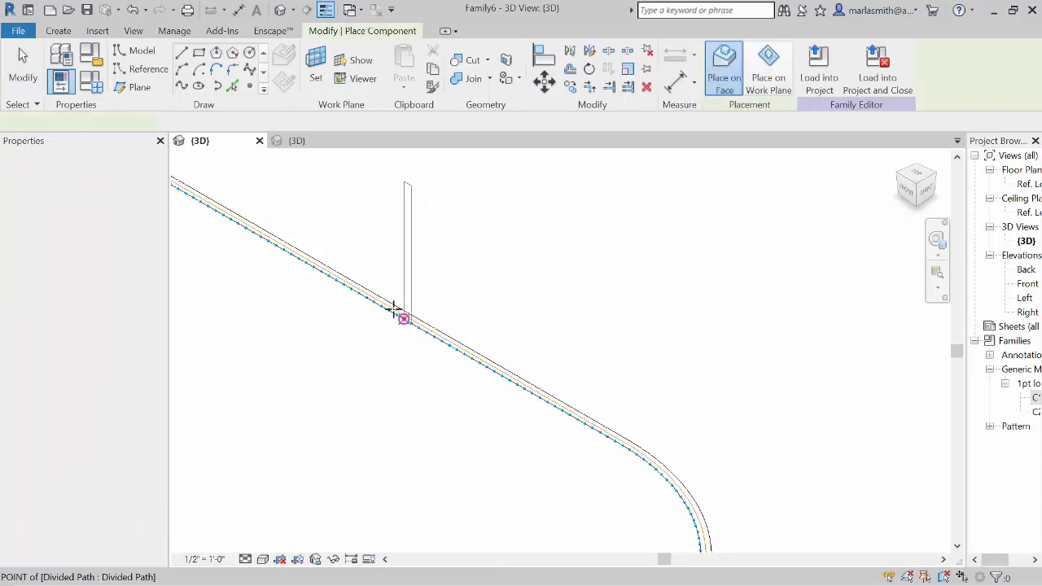
{"action": "left_click", "coordinate": [389, 310]}
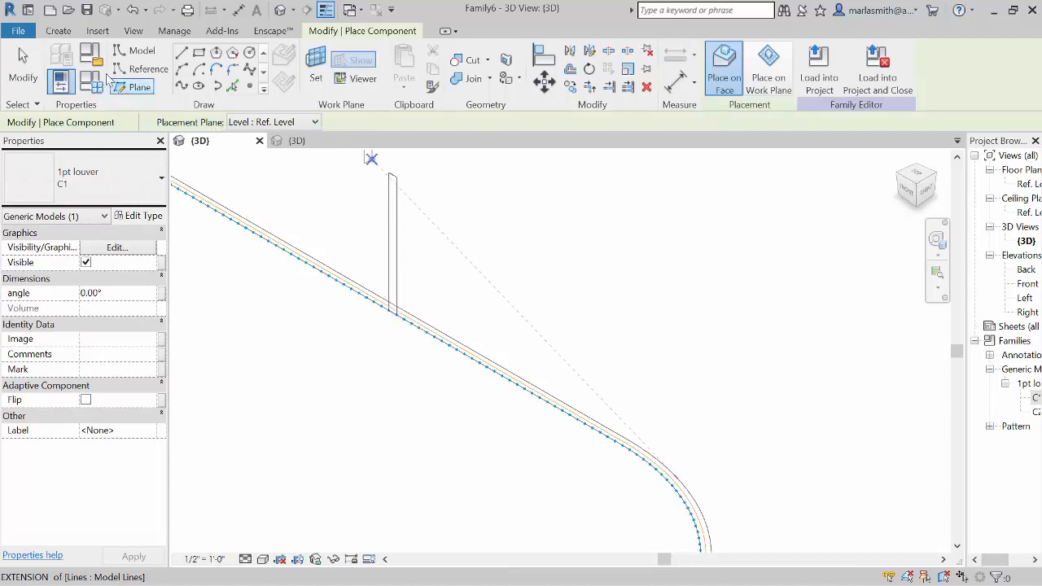
{"action": "key", "text": "Escape"}
{"action": "key", "text": "Escape"}
{"action": "left_click", "coordinate": [393, 214]}
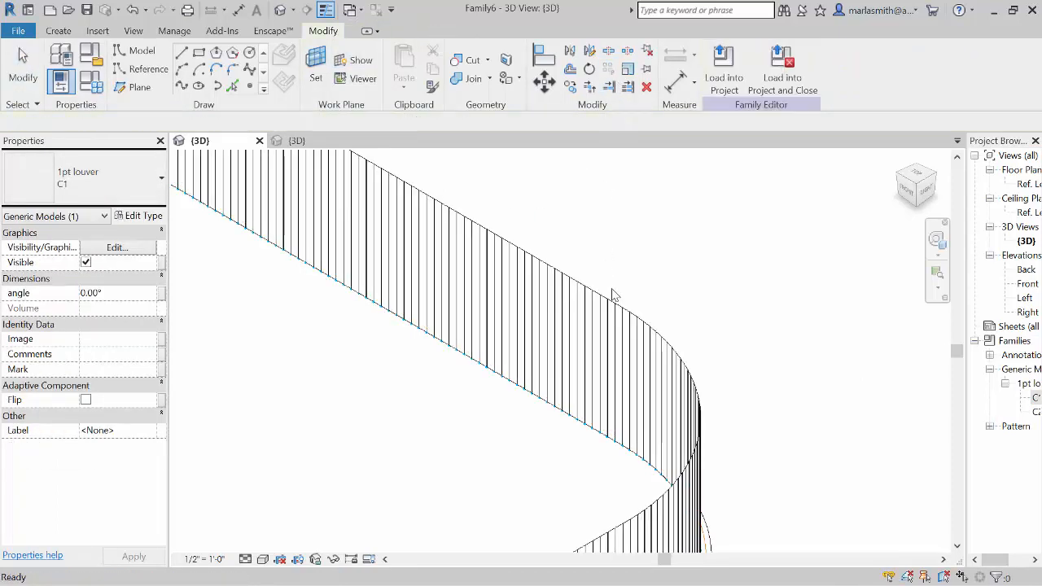
{"action": "scroll", "coordinate": [741, 314], "scroll_direction": "down", "scroll_amount": 4}
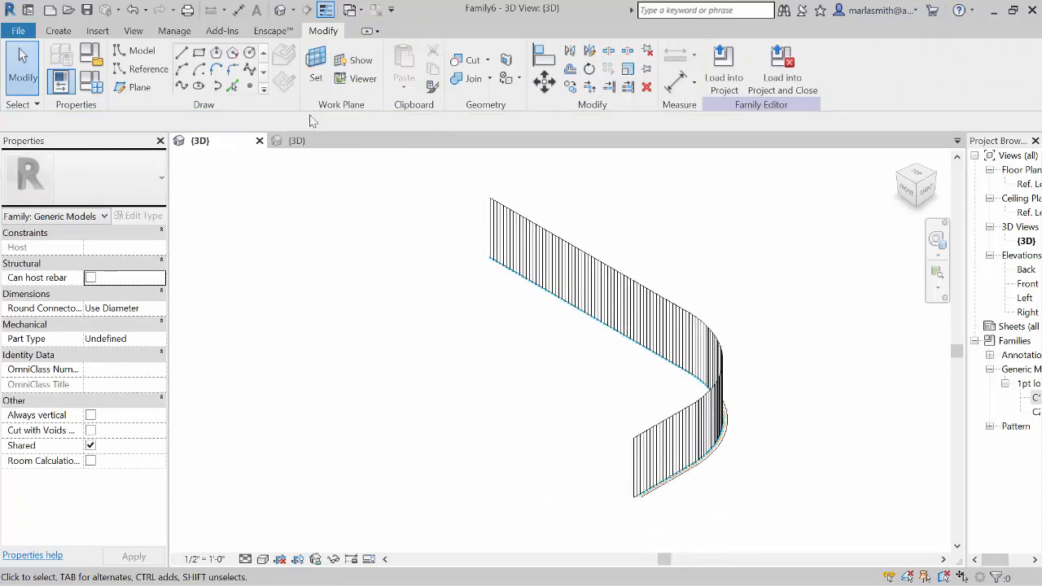
Step: Start Dynamo alongside a reduced Revit window and open the recent graph Rotate Louvers by Image
{"action": "left_click", "coordinate": [174, 33]}
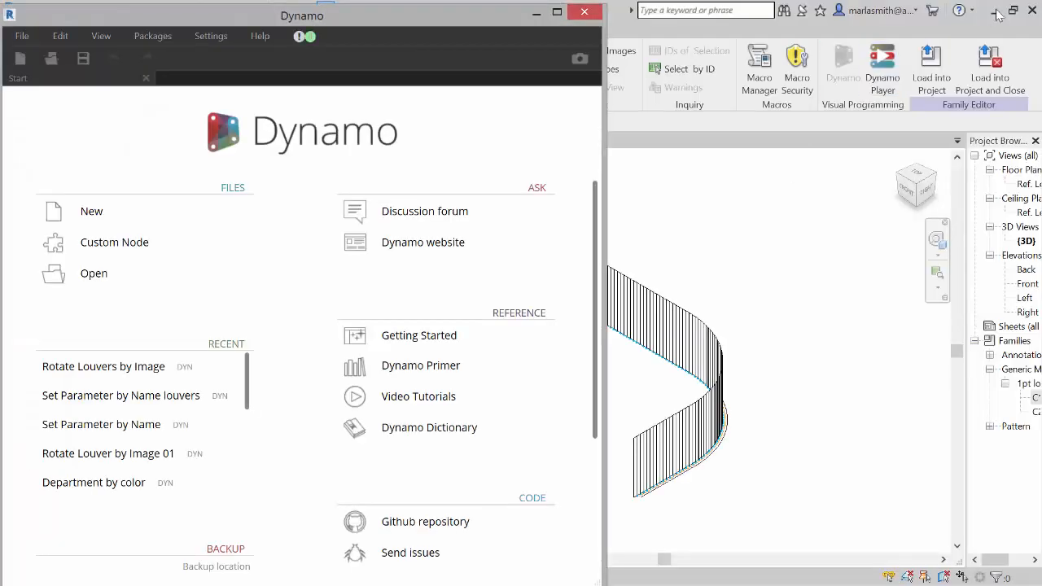
{"action": "left_click", "coordinate": [1013, 11]}
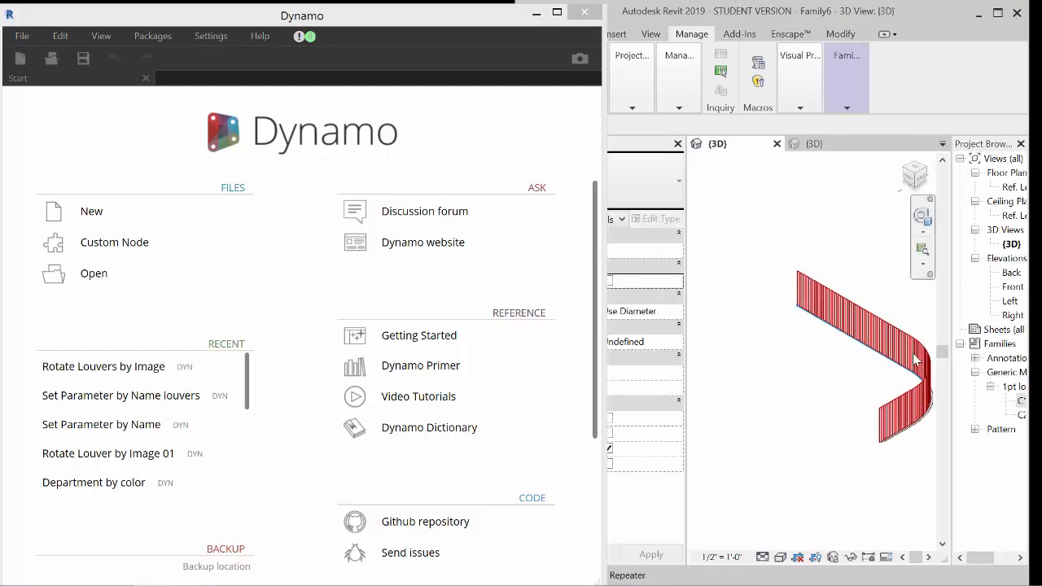
{"action": "left_click", "coordinate": [138, 364]}
{"action": "left_click", "coordinate": [137, 364]}
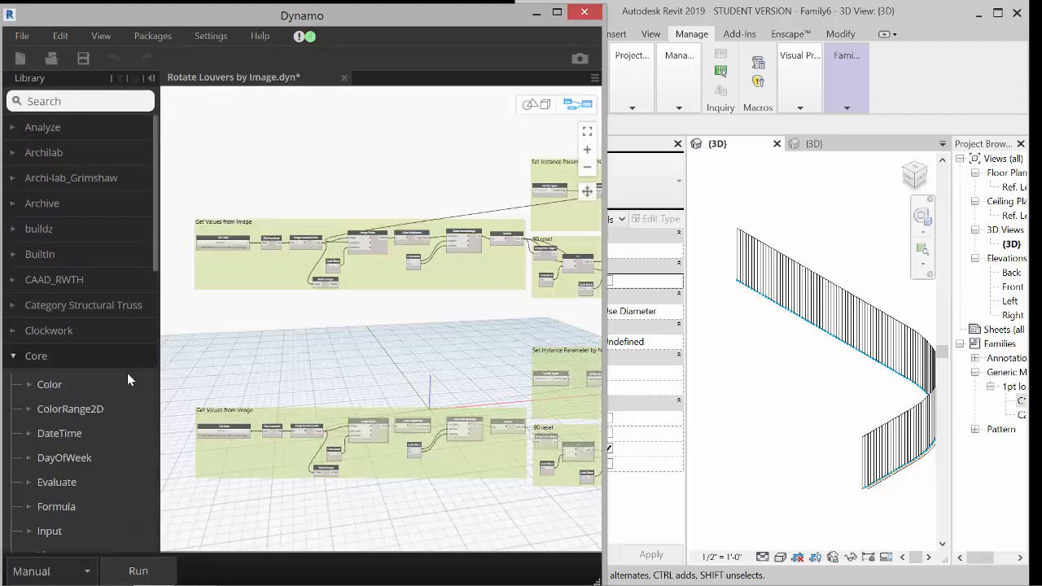
Step: Examine the graph from the Get Values from Image group through the 90 and 0 reset groups to the C1 instance parameter group
{"action": "scroll", "coordinate": [316, 168], "scroll_direction": "down", "scroll_amount": 2}
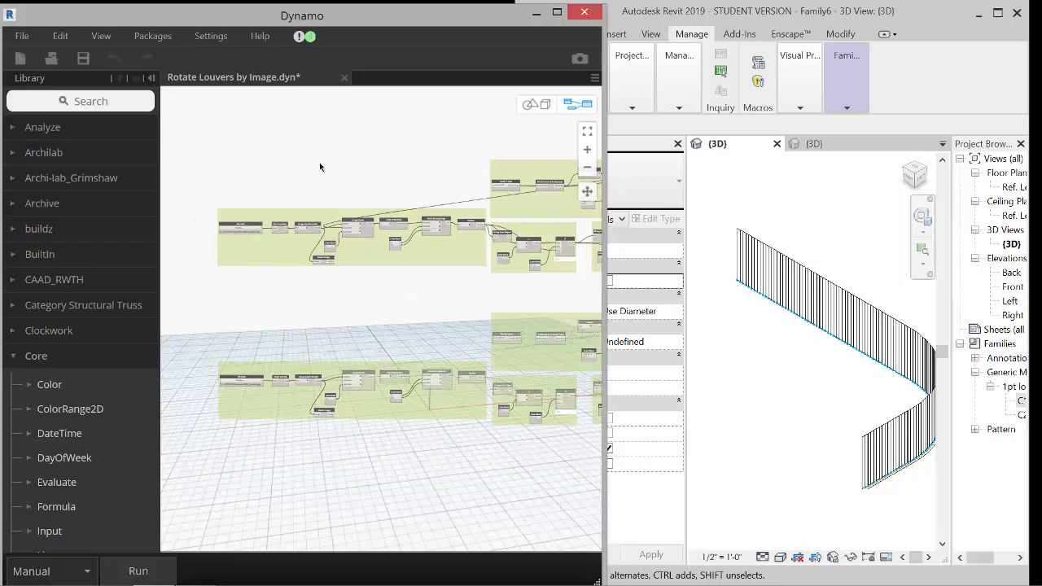
{"action": "scroll", "coordinate": [268, 214], "scroll_direction": "up", "scroll_amount": 2}
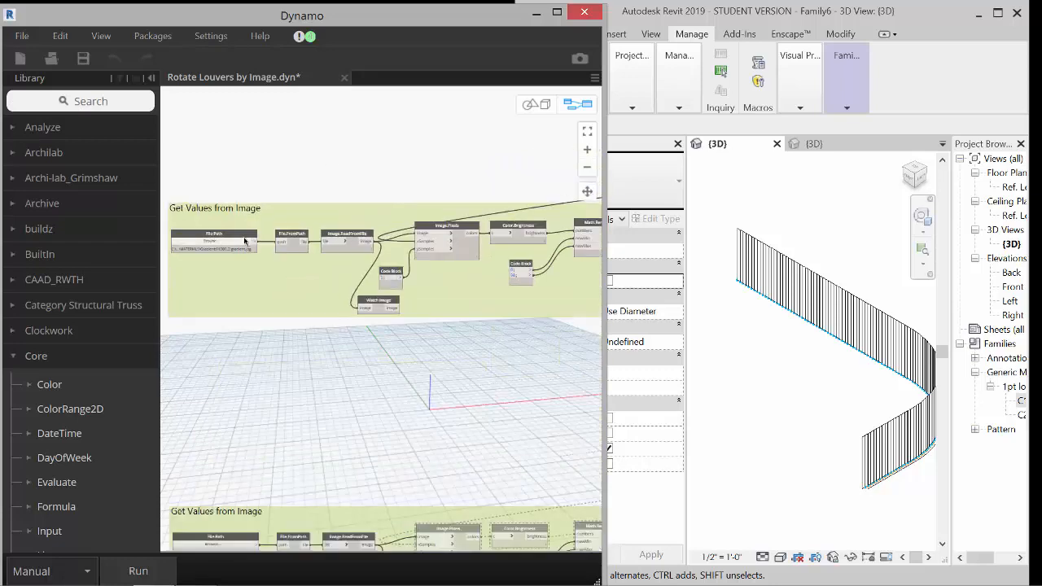
{"action": "middle_click_drag", "start_coordinate": [379, 297], "coordinate": [250, 318]}
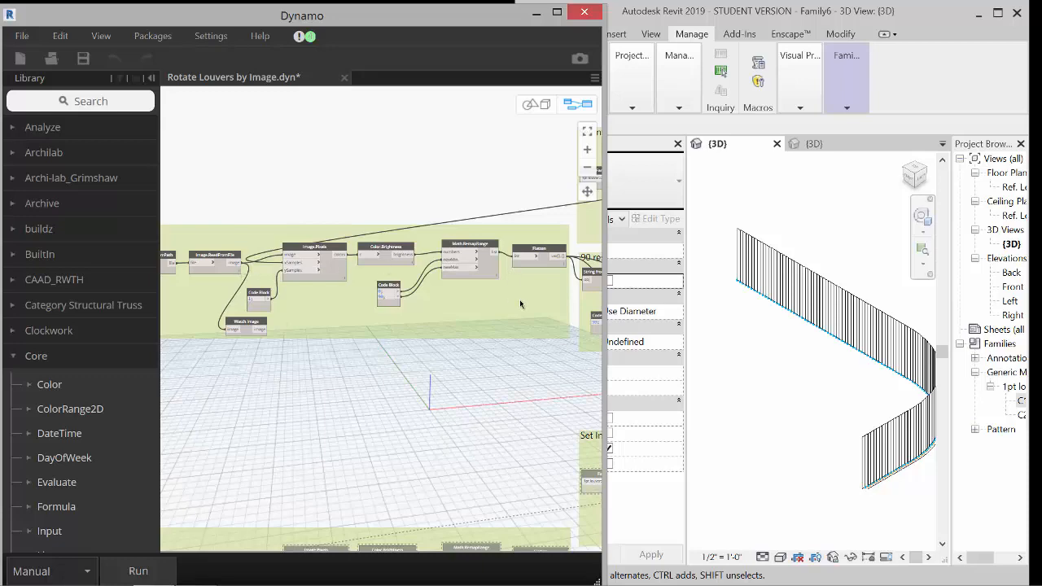
{"action": "middle_click_drag", "start_coordinate": [520, 299], "coordinate": [202, 354]}
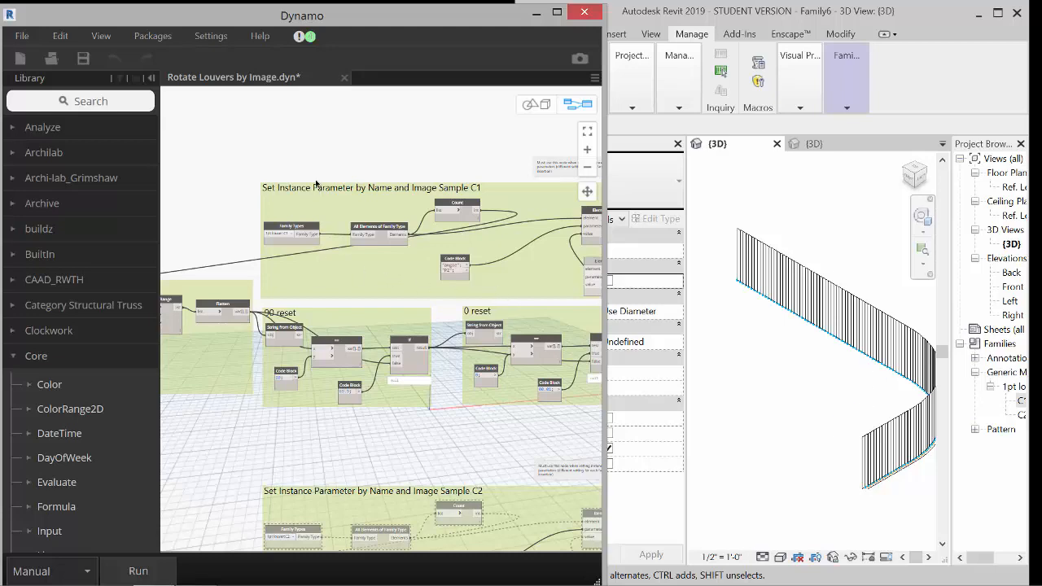
{"action": "scroll", "coordinate": [322, 295], "scroll_direction": "down", "scroll_amount": 2}
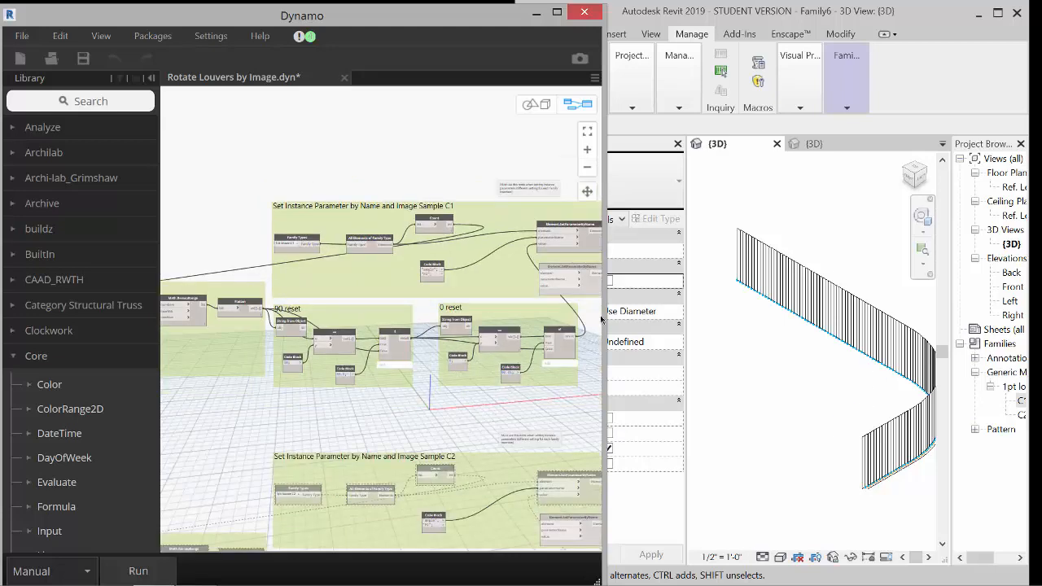
{"action": "middle_click_drag", "start_coordinate": [493, 328], "coordinate": [423, 344]}
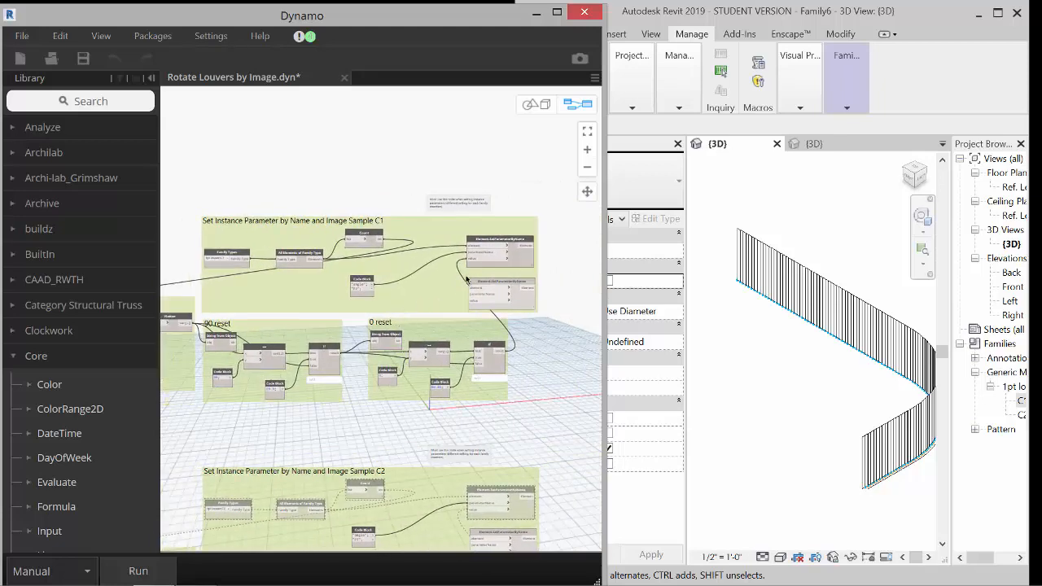
{"action": "scroll", "coordinate": [467, 280], "scroll_direction": "down", "scroll_amount": 5}
{"action": "scroll", "coordinate": [276, 322], "scroll_direction": "up", "scroll_amount": 4}
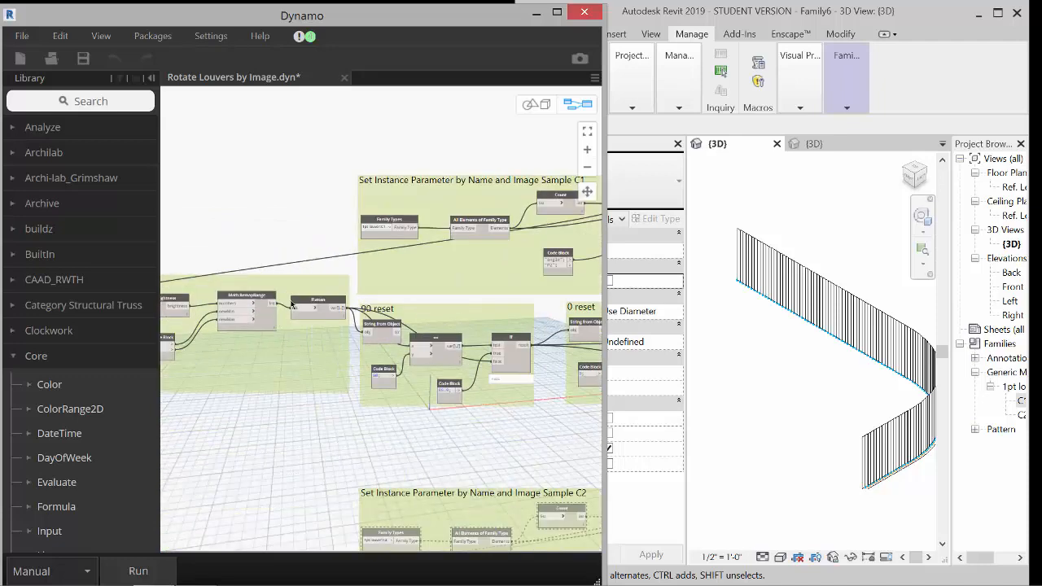
{"action": "middle_click_drag", "start_coordinate": [486, 322], "coordinate": [204, 410]}
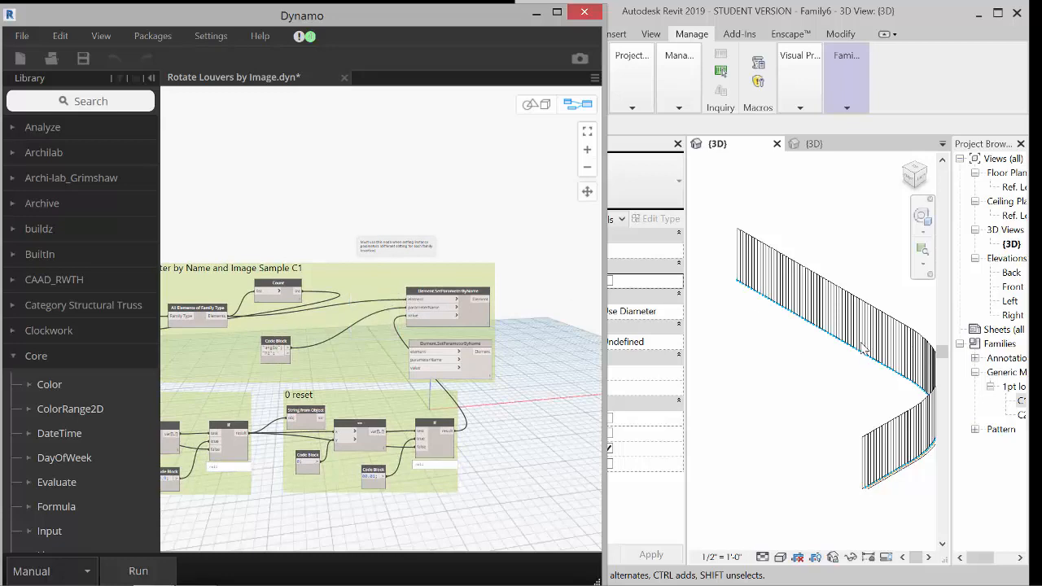
{"action": "scroll", "coordinate": [527, 202], "scroll_direction": "down", "scroll_amount": 3}
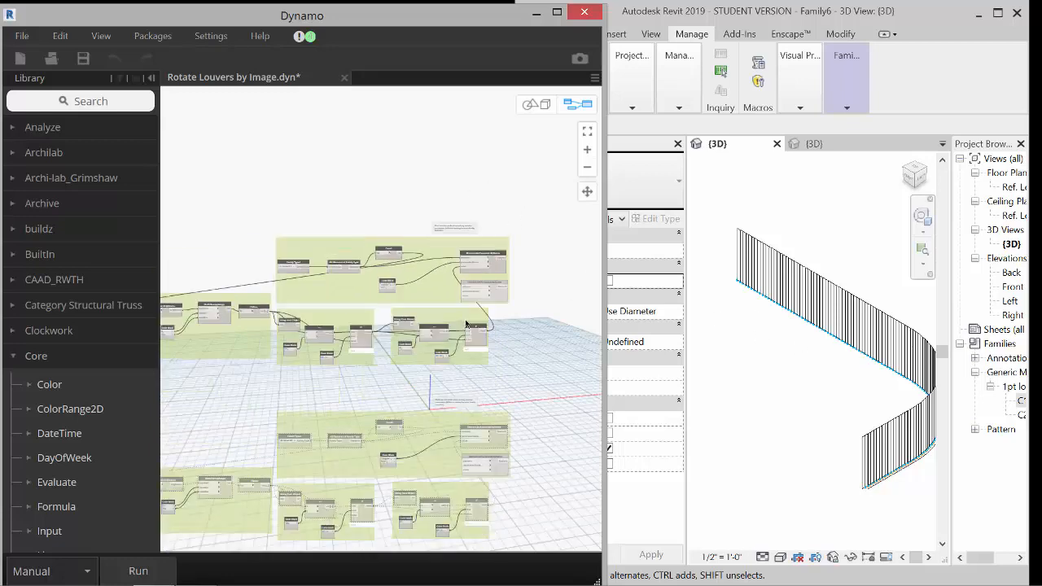
Step: Run the graph to rotate the repeated C1 louvers and review the gradient image in the Watch Image node
{"action": "left_click", "coordinate": [139, 571]}
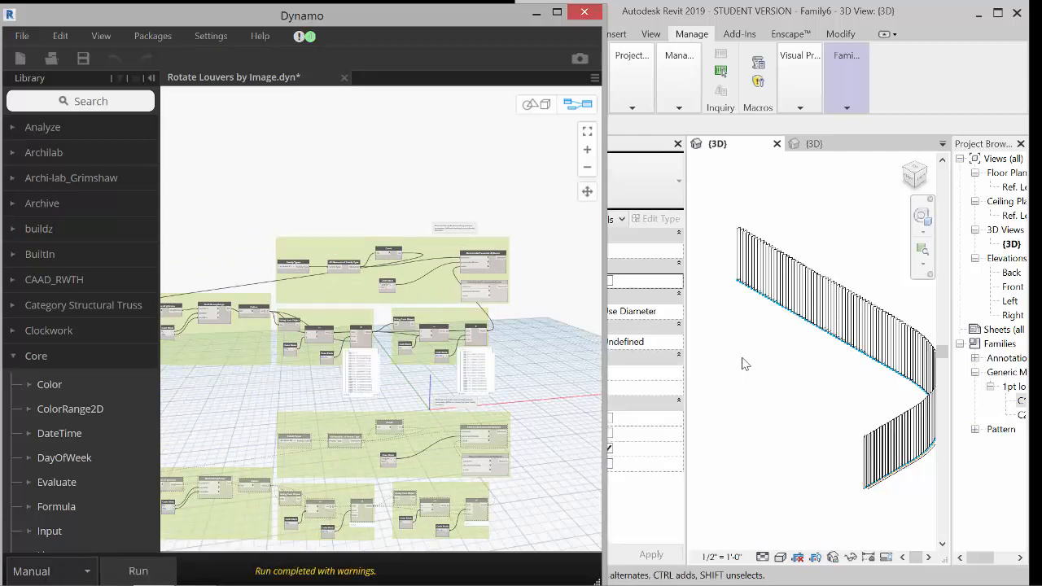
{"action": "middle_click_drag", "start_coordinate": [753, 358], "coordinate": [787, 382], "text": "shift"}
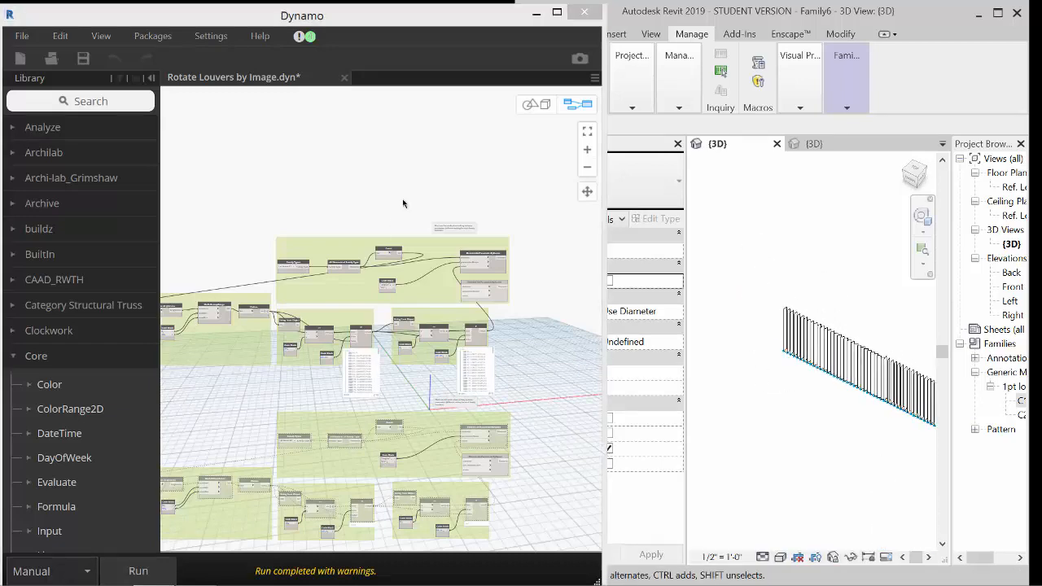
{"action": "left_click", "coordinate": [502, 193]}
{"action": "scroll", "coordinate": [519, 207], "scroll_direction": "down", "scroll_amount": 4}
{"action": "scroll", "coordinate": [316, 283], "scroll_direction": "up", "scroll_amount": 5}
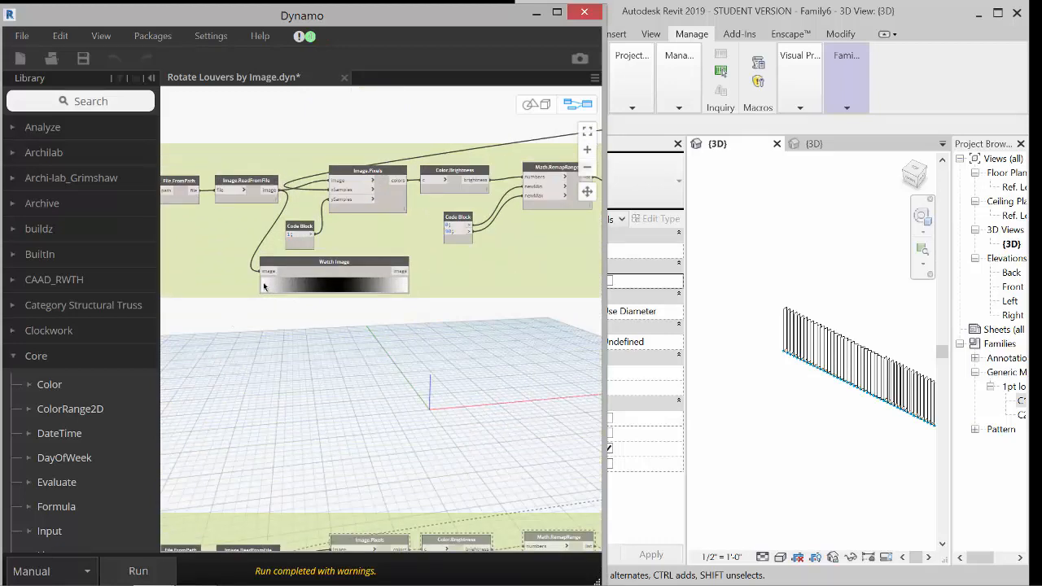
{"action": "scroll", "coordinate": [328, 293], "scroll_direction": "down", "scroll_amount": 5}
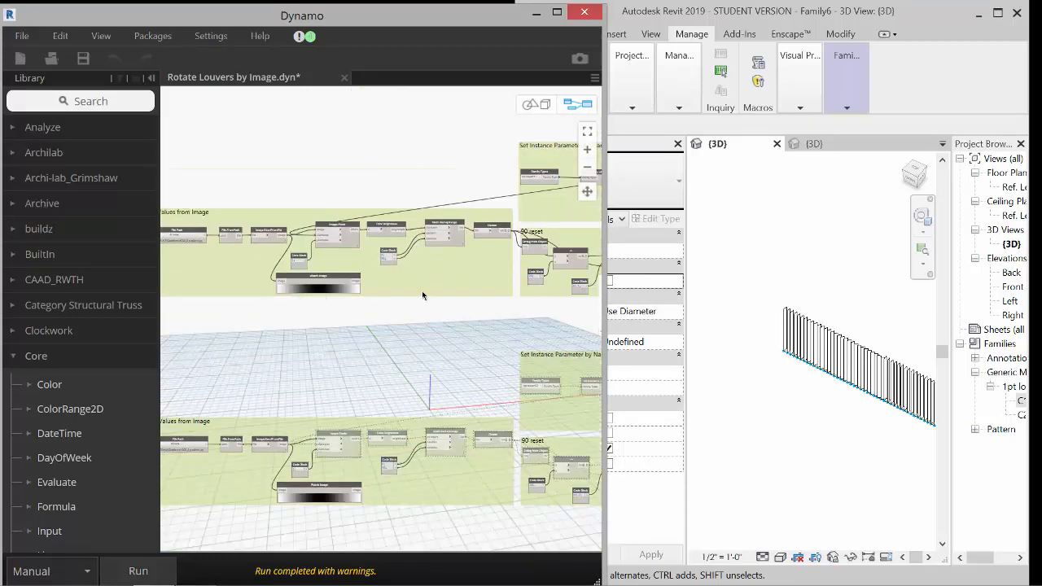
{"action": "middle_click_drag", "start_coordinate": [310, 315], "coordinate": [289, 317]}
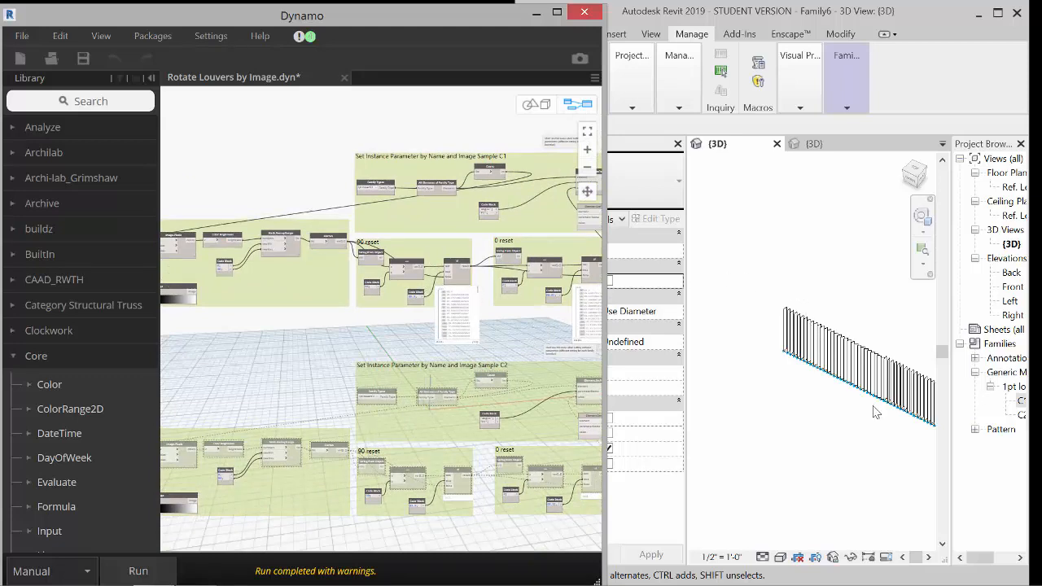
Step: Inspect the rotation of the C1 louvers up close along the straight run and around the curve of the path
{"action": "middle_click_drag", "start_coordinate": [875, 411], "coordinate": [715, 358]}
{"action": "scroll", "coordinate": [746, 316], "scroll_direction": "up", "scroll_amount": 2}
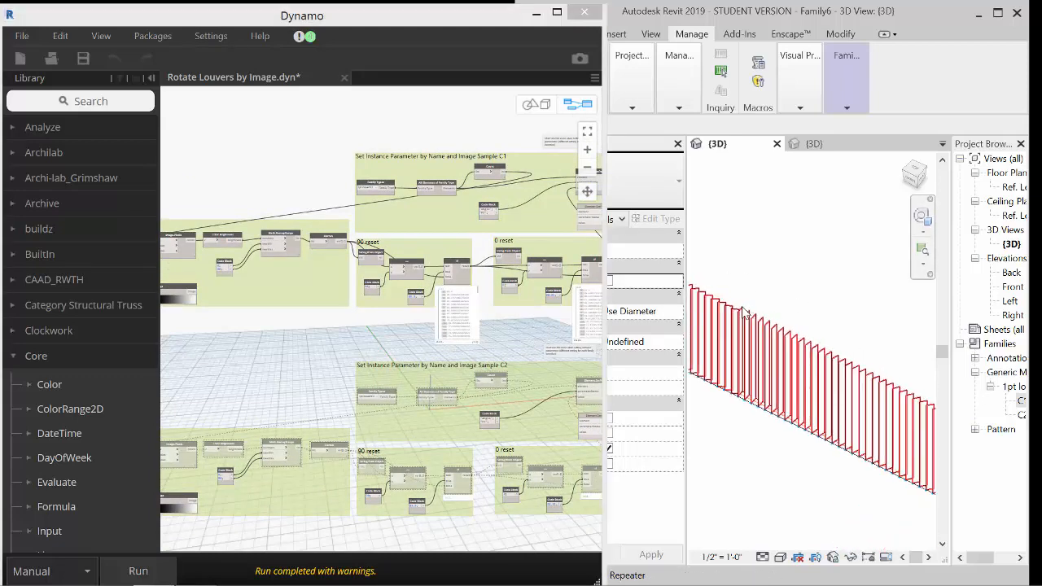
{"action": "scroll", "coordinate": [733, 312], "scroll_direction": "up", "scroll_amount": 1}
{"action": "scroll", "coordinate": [754, 308], "scroll_direction": "down", "scroll_amount": 1}
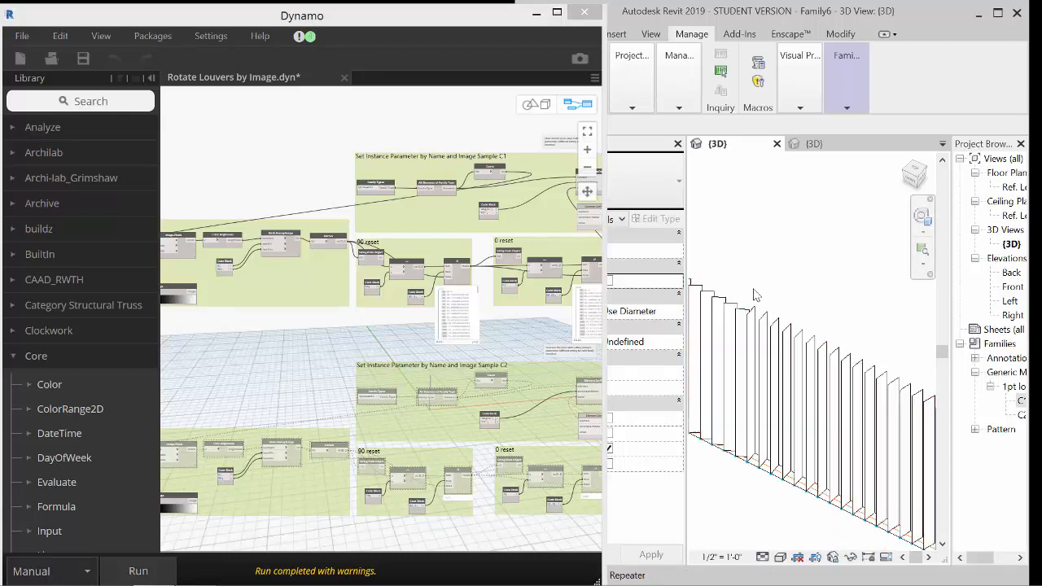
{"action": "scroll", "coordinate": [750, 298], "scroll_direction": "down", "scroll_amount": 1}
{"action": "scroll", "coordinate": [751, 299], "scroll_direction": "down", "scroll_amount": 2}
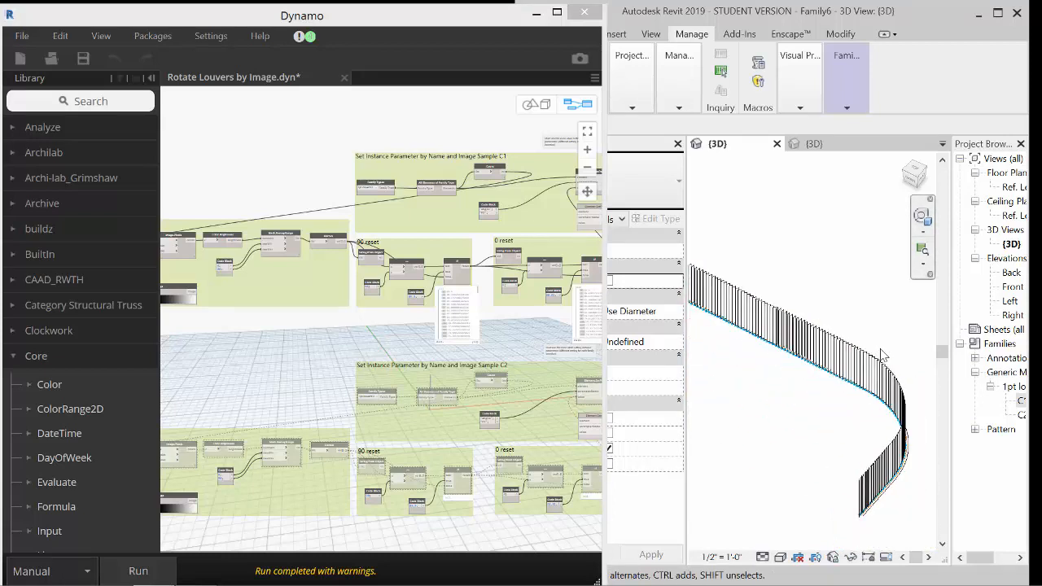
{"action": "scroll", "coordinate": [772, 331], "scroll_direction": "up", "scroll_amount": 2}
{"action": "scroll", "coordinate": [772, 329], "scroll_direction": "down", "scroll_amount": 1}
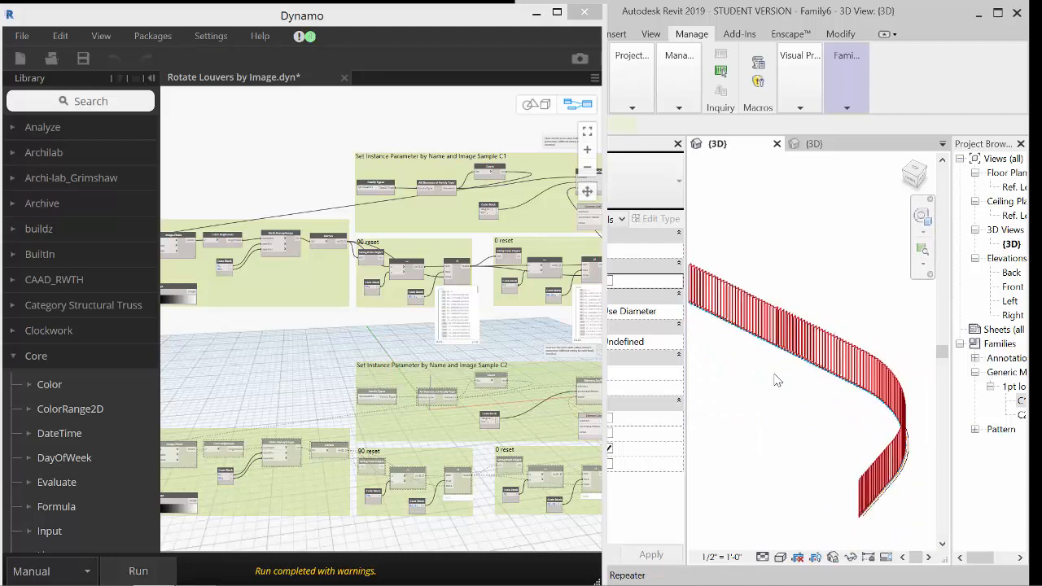
Step: Replace the louver repeater with a C1 louver placed on a node near the end of the short leg and repeated along the path
{"action": "left_click", "coordinate": [777, 381]}
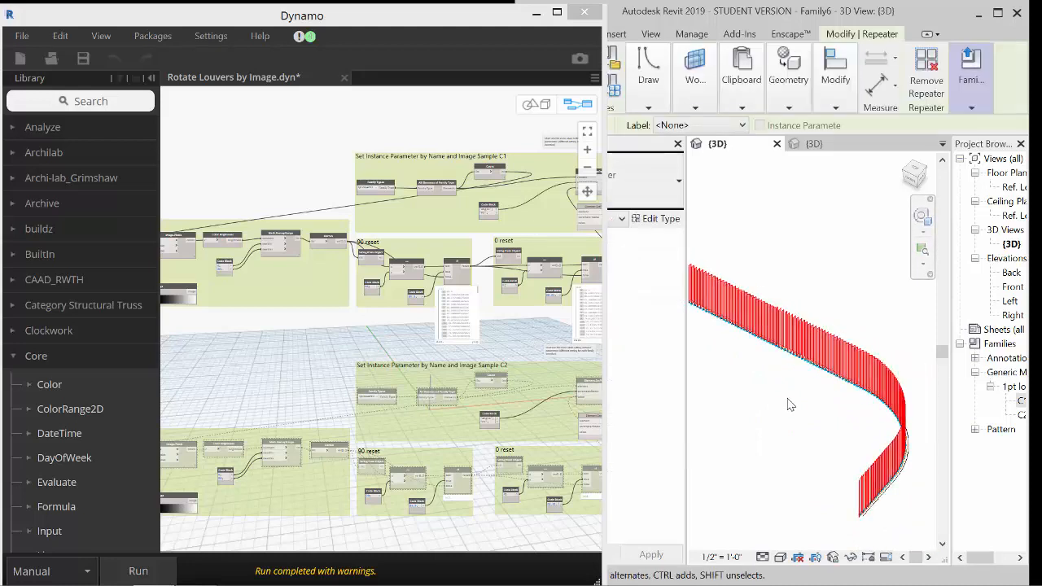
{"action": "key", "text": "Delete"}
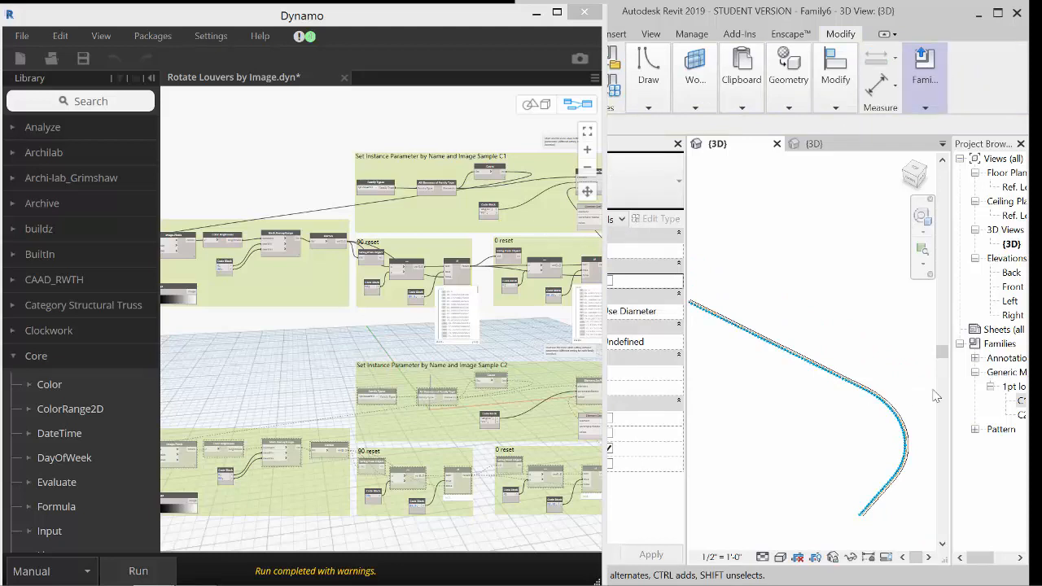
{"action": "left_click_drag", "start_coordinate": [1022, 407], "coordinate": [861, 496]}
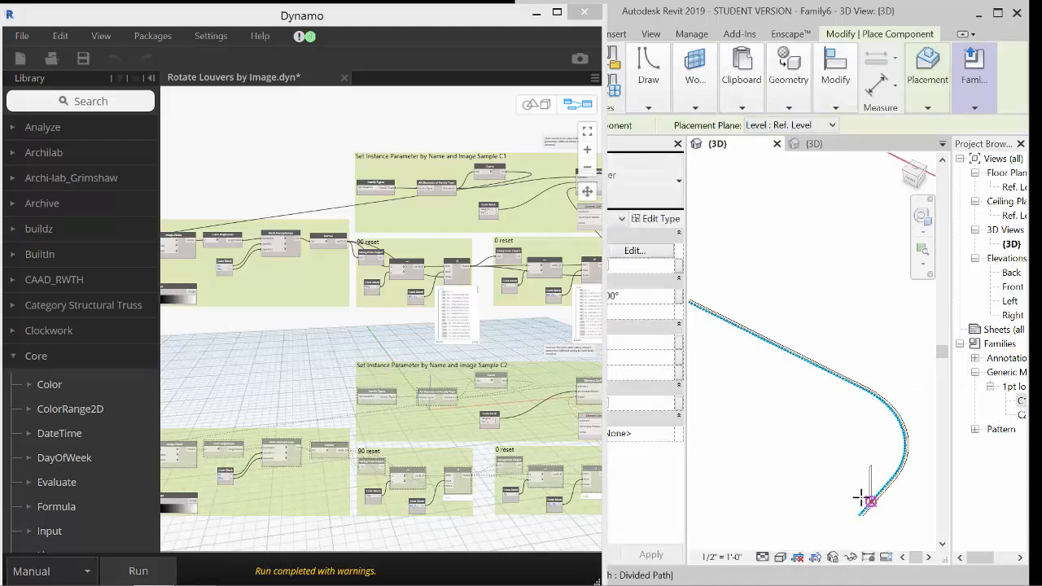
{"action": "left_click", "coordinate": [862, 497]}
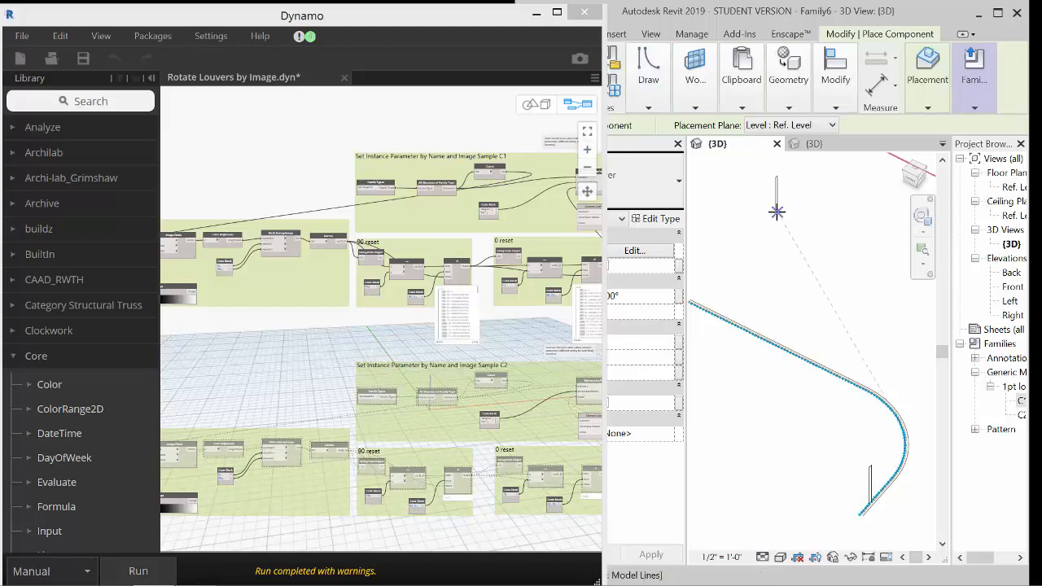
{"action": "key", "text": "Escape"}
{"action": "key", "text": "Escape"}
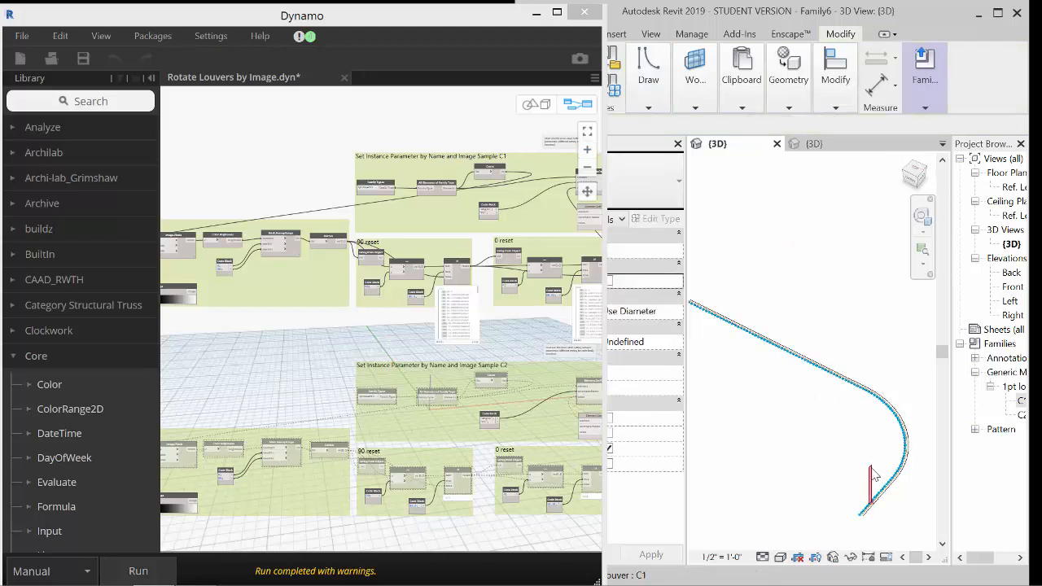
{"action": "left_click", "coordinate": [826, 97]}
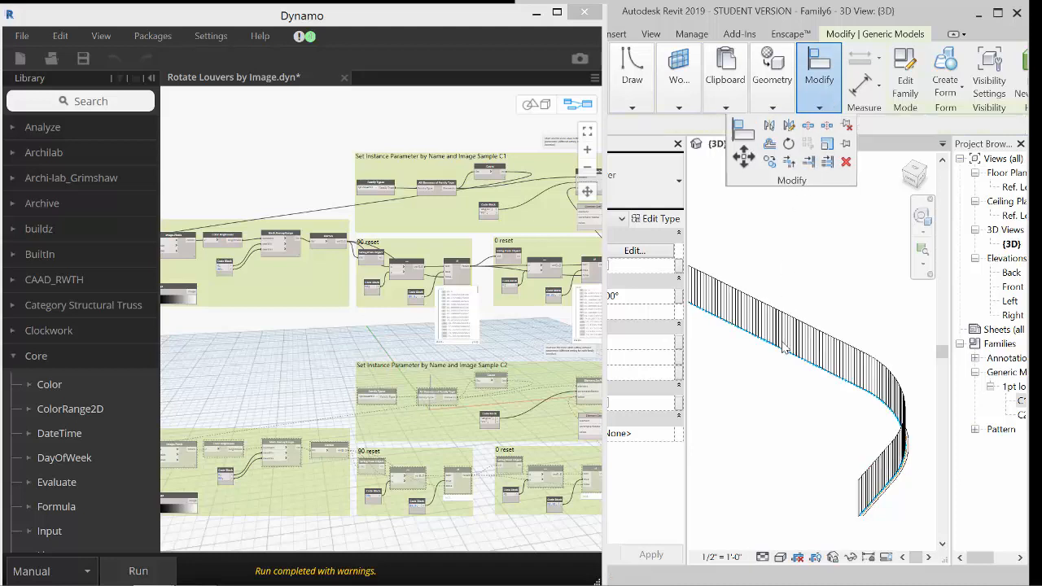
Step: Run the graph on the new C1 louvers and check their rotation around the curve in the 3D view
{"action": "left_click", "coordinate": [163, 572]}
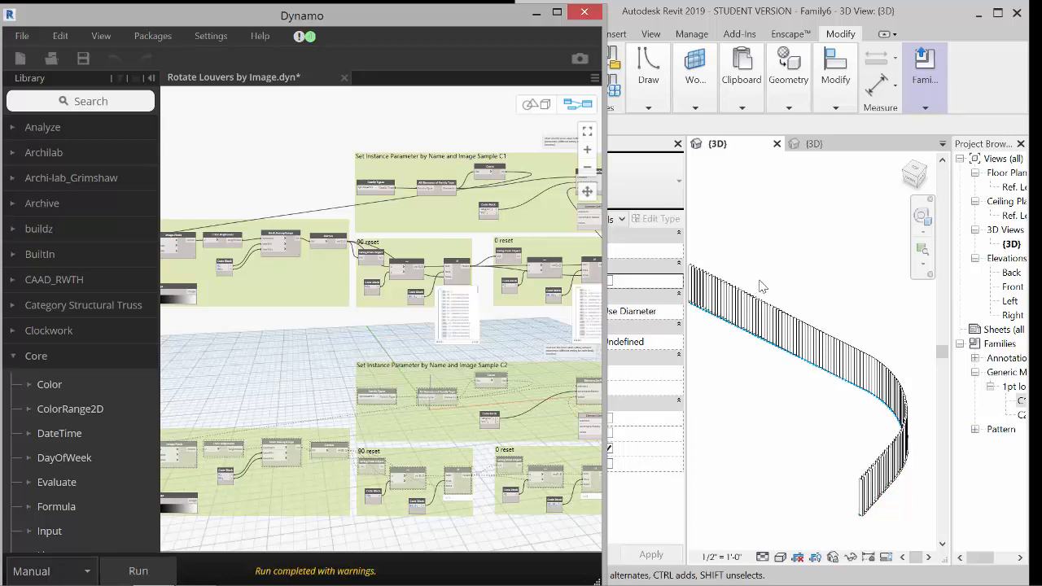
{"action": "middle_click_drag", "start_coordinate": [781, 395], "coordinate": [808, 379], "text": "shift"}
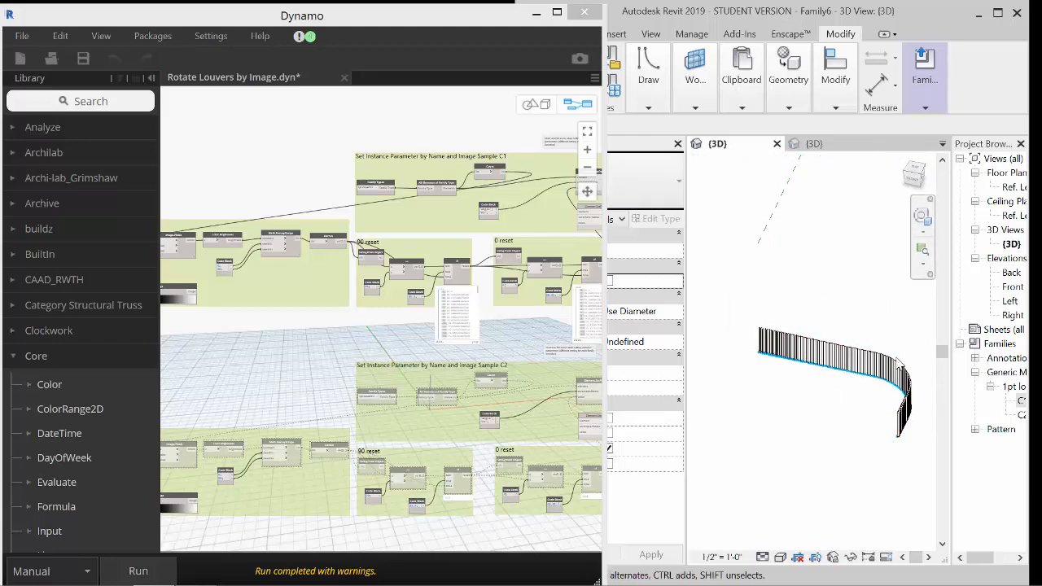
{"action": "scroll", "coordinate": [899, 363], "scroll_direction": "up", "scroll_amount": 2}
{"action": "scroll", "coordinate": [897, 366], "scroll_direction": "up", "scroll_amount": 2}
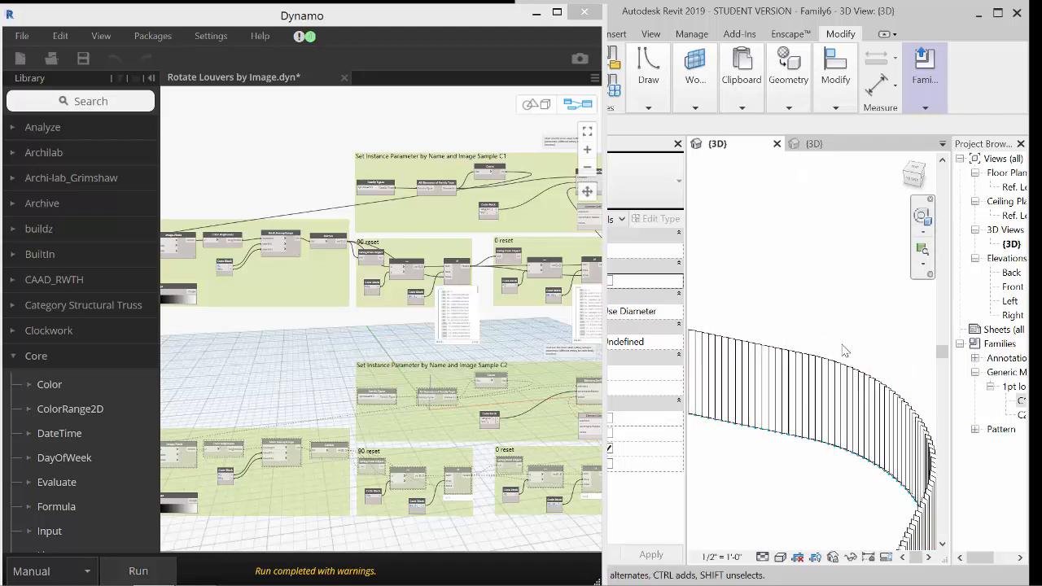
{"action": "middle_click_drag", "start_coordinate": [844, 338], "coordinate": [788, 396], "text": "shift"}
{"action": "middle_click_drag", "start_coordinate": [736, 433], "coordinate": [914, 419], "text": "shift"}
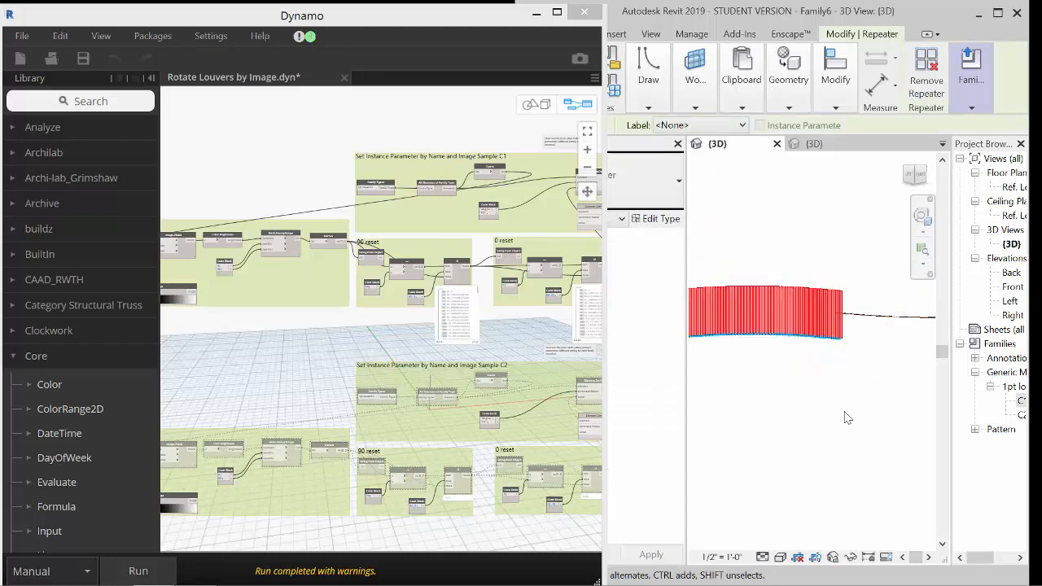
{"action": "left_click", "coordinate": [816, 414]}
{"action": "scroll", "coordinate": [797, 291], "scroll_direction": "up", "scroll_amount": 3}
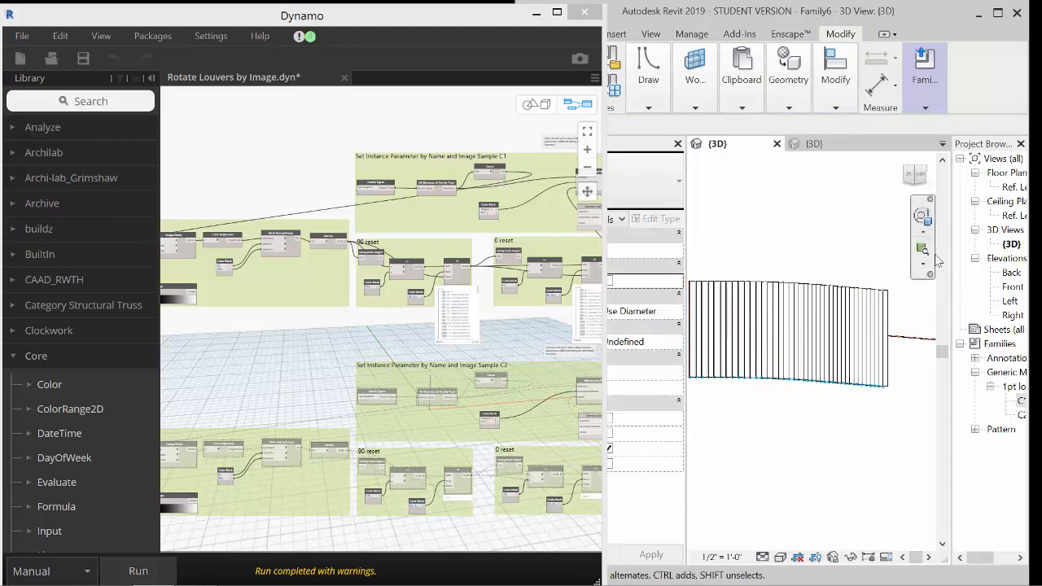
Step: Open the Ref. Level floor plan and examine the louver angles along the curve and both straight legs
{"action": "double_click", "coordinate": [1013, 187]}
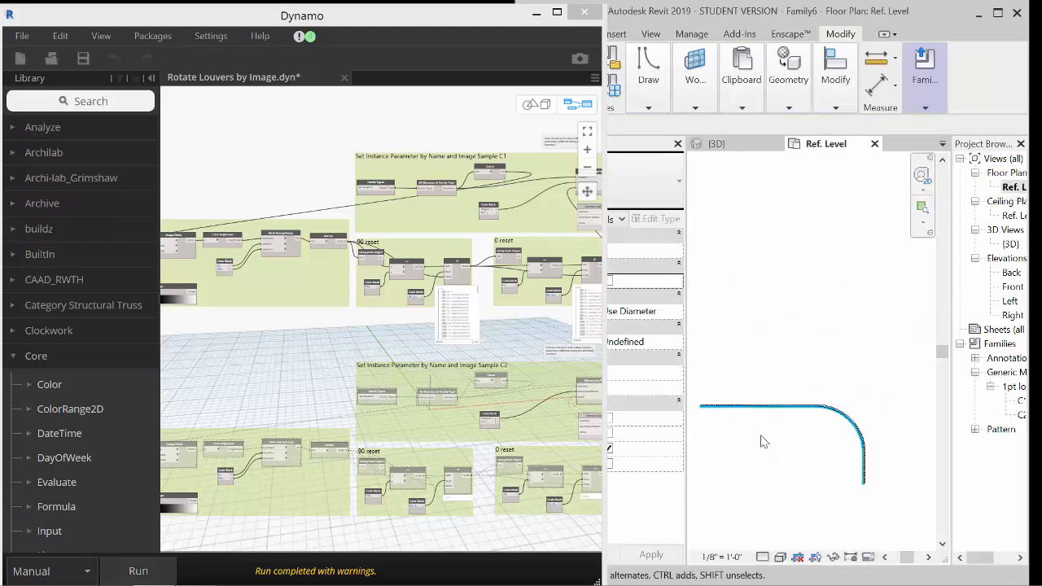
{"action": "scroll", "coordinate": [714, 417], "scroll_direction": "up", "scroll_amount": 4}
{"action": "mouse_move", "coordinate": [764, 405]}
{"action": "middle_mouse_down"}
{"action": "mouse_move", "coordinate": [882, 412]}
{"action": "mouse_move", "coordinate": [693, 412]}
{"action": "mouse_move", "coordinate": [872, 418]}
{"action": "mouse_move", "coordinate": [769, 428]}
{"action": "mouse_move", "coordinate": [812, 435]}
{"action": "mouse_move", "coordinate": [811, 478]}
{"action": "mouse_move", "coordinate": [818, 284]}
{"action": "middle_mouse_up"}
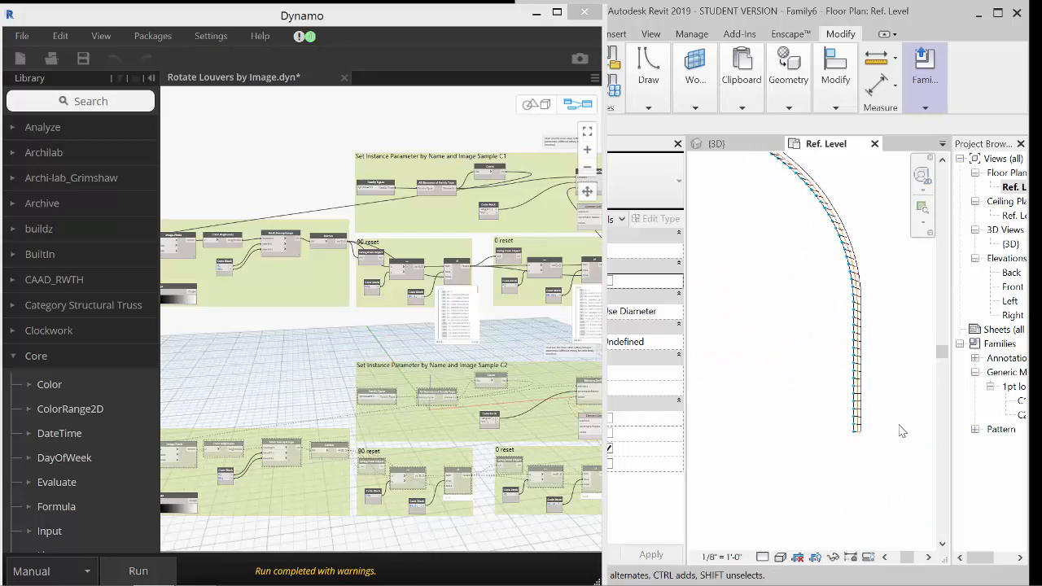
{"action": "scroll", "coordinate": [899, 432], "scroll_direction": "down", "scroll_amount": 2}
{"action": "scroll", "coordinate": [843, 421], "scroll_direction": "down", "scroll_amount": 1}
{"action": "middle_click_drag", "start_coordinate": [819, 402], "coordinate": [872, 389]}
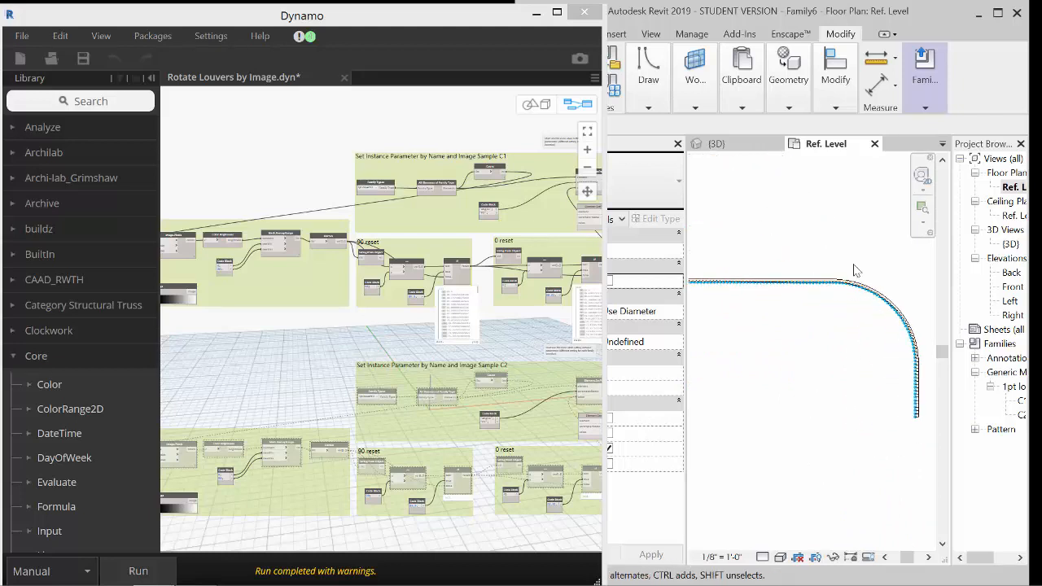
Step: Return to the {3D} view and inspect the whole louver row from an angle above
{"action": "left_click", "coordinate": [1010, 245]}
{"action": "double_click", "coordinate": [1010, 244]}
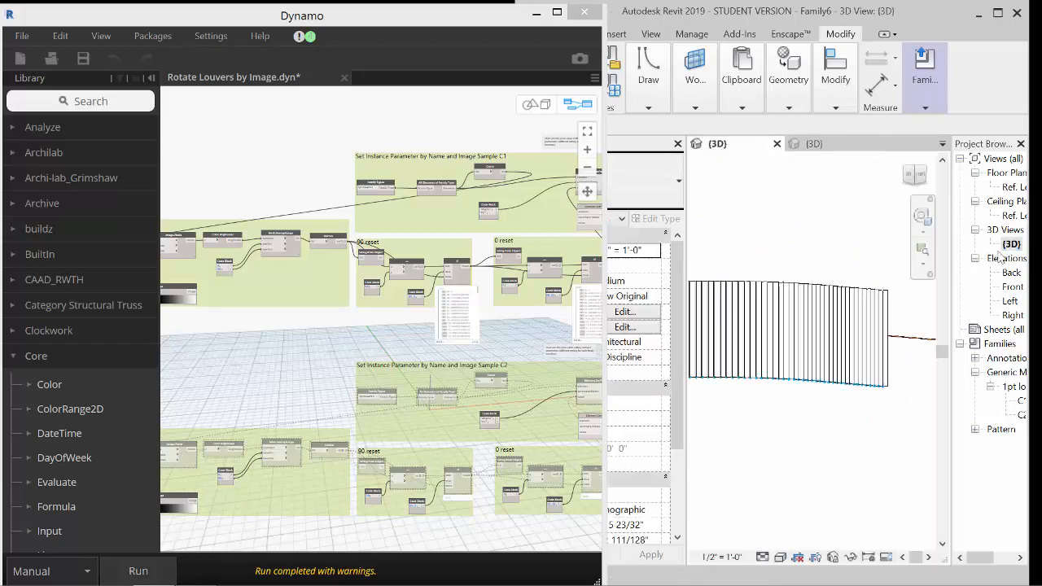
{"action": "middle_click_drag", "start_coordinate": [872, 275], "coordinate": [874, 418], "text": "shift"}
{"action": "scroll", "coordinate": [876, 418], "scroll_direction": "down", "scroll_amount": 2}
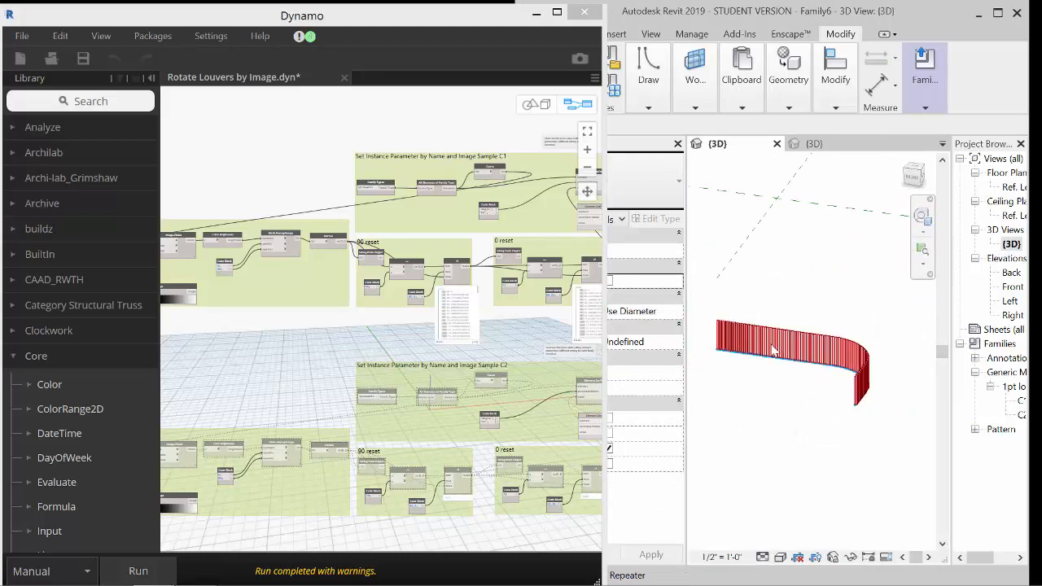
{"action": "scroll", "coordinate": [772, 347], "scroll_direction": "up", "scroll_amount": 2}
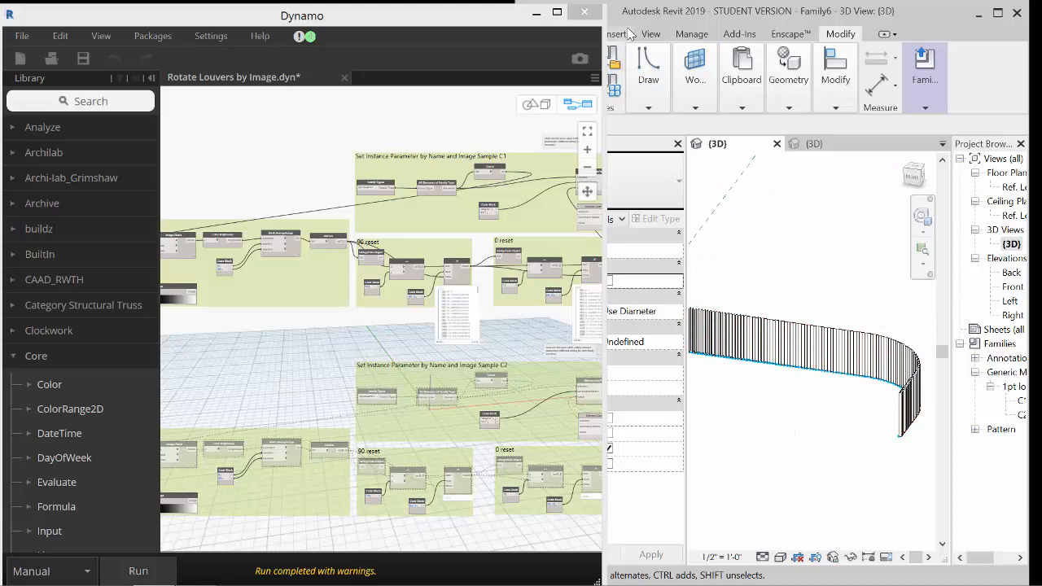
Step: Switch to Revit and open the recent family file 1pt louver solid.rfa to view its louver form
{"action": "left_click_drag", "start_coordinate": [449, 10], "coordinate": [282, 30]}
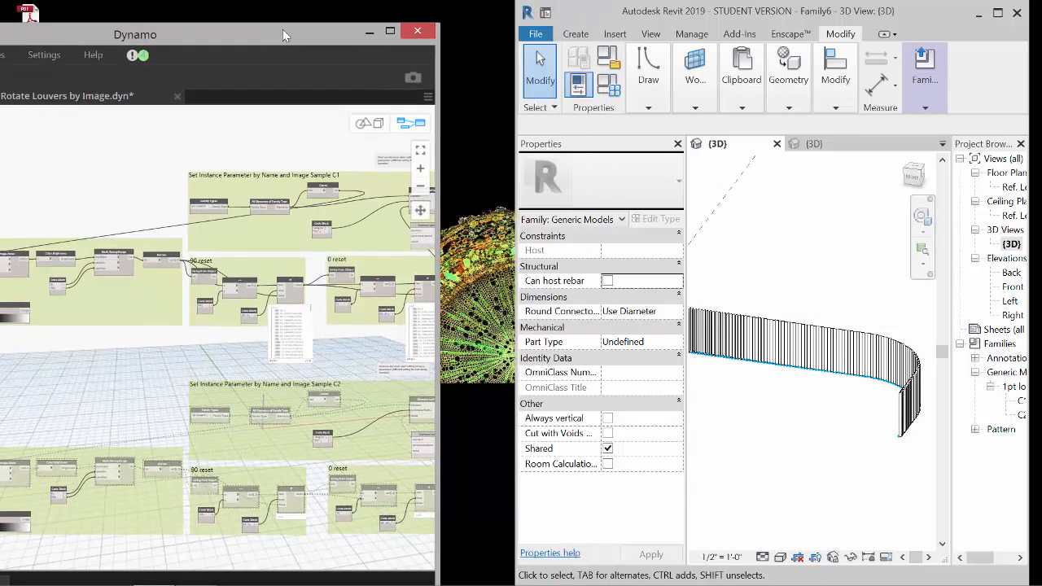
{"action": "left_click", "coordinate": [537, 34]}
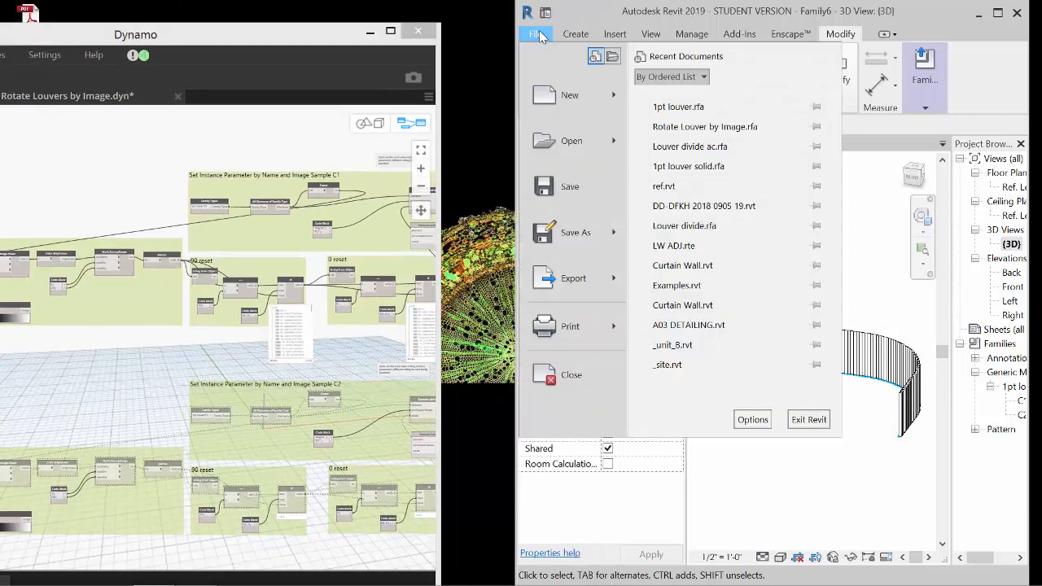
{"action": "left_click", "coordinate": [690, 167]}
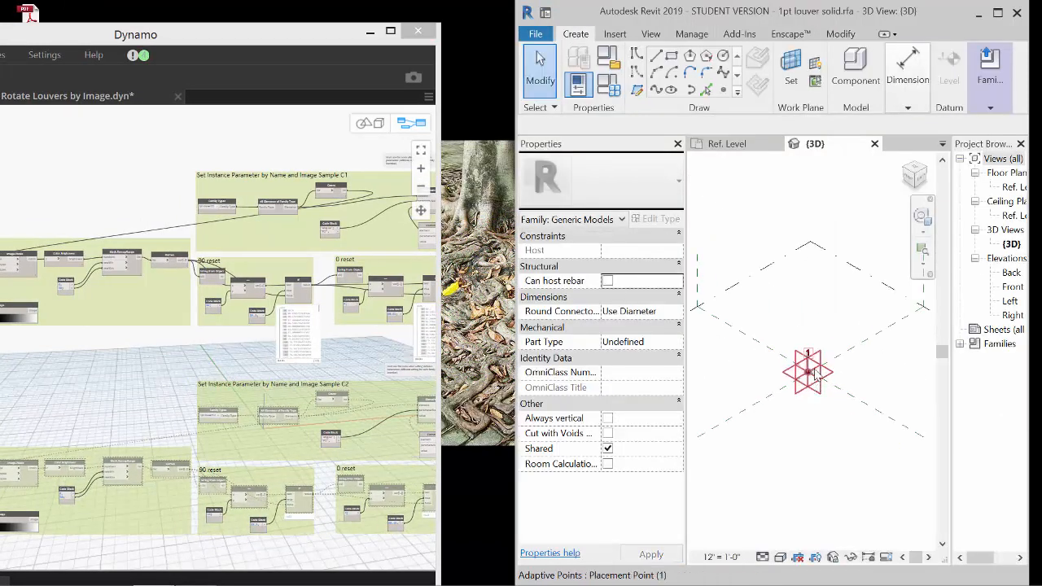
{"action": "scroll", "coordinate": [804, 341], "scroll_direction": "up", "scroll_amount": 5}
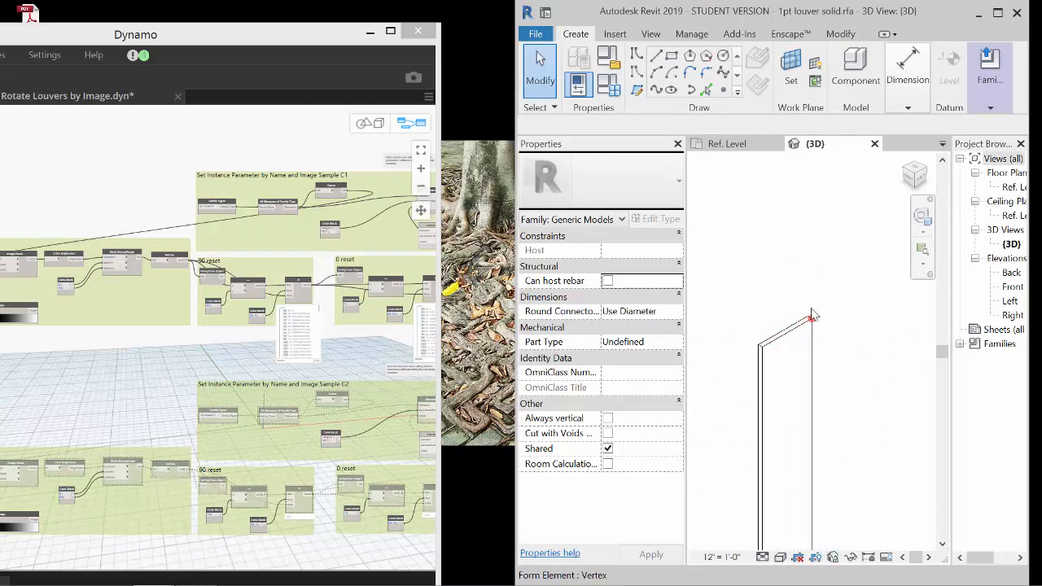
Step: Load the 1pt louver solid family into Family6 only, without placing an instance
{"action": "left_click", "coordinate": [908, 107]}
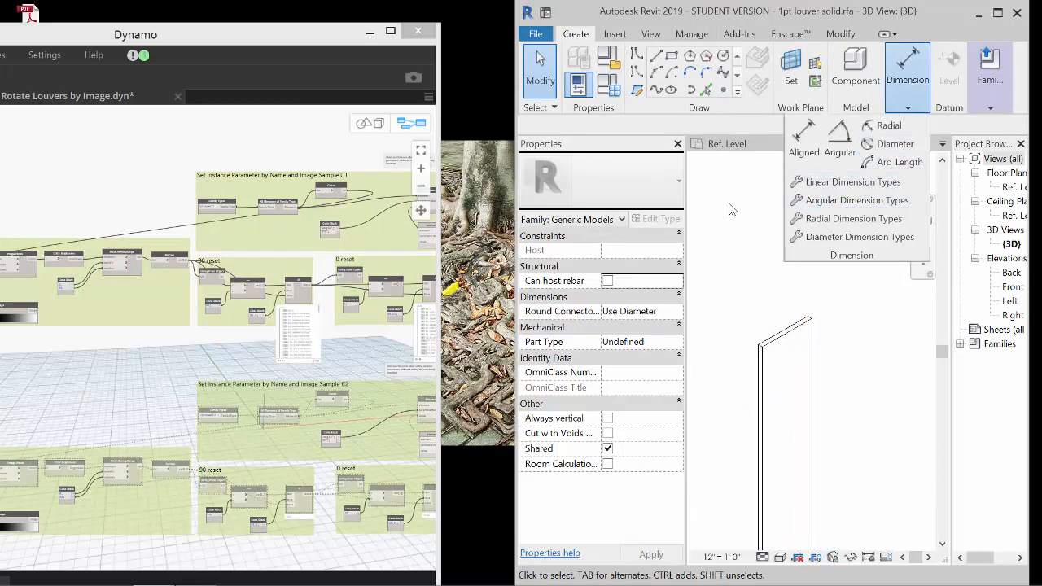
{"action": "left_click", "coordinate": [991, 109]}
{"action": "left_click", "coordinate": [991, 108]}
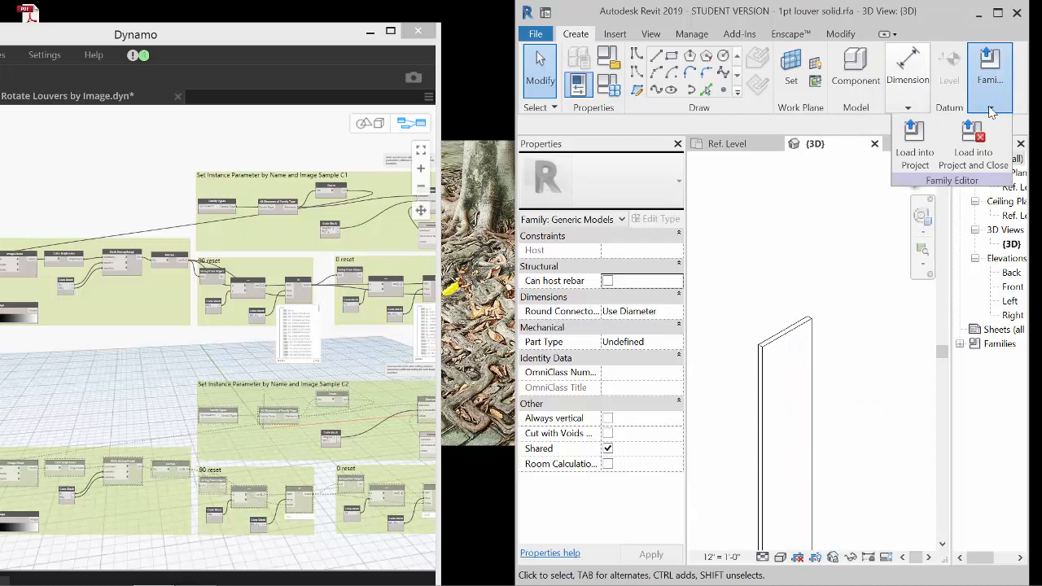
{"action": "left_click", "coordinate": [913, 145]}
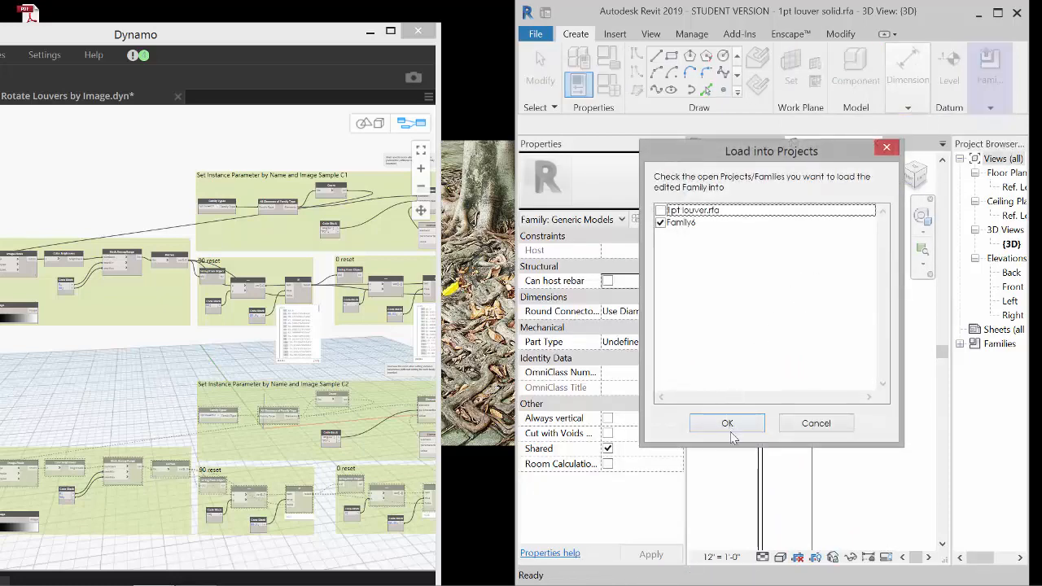
{"action": "left_click", "coordinate": [728, 424]}
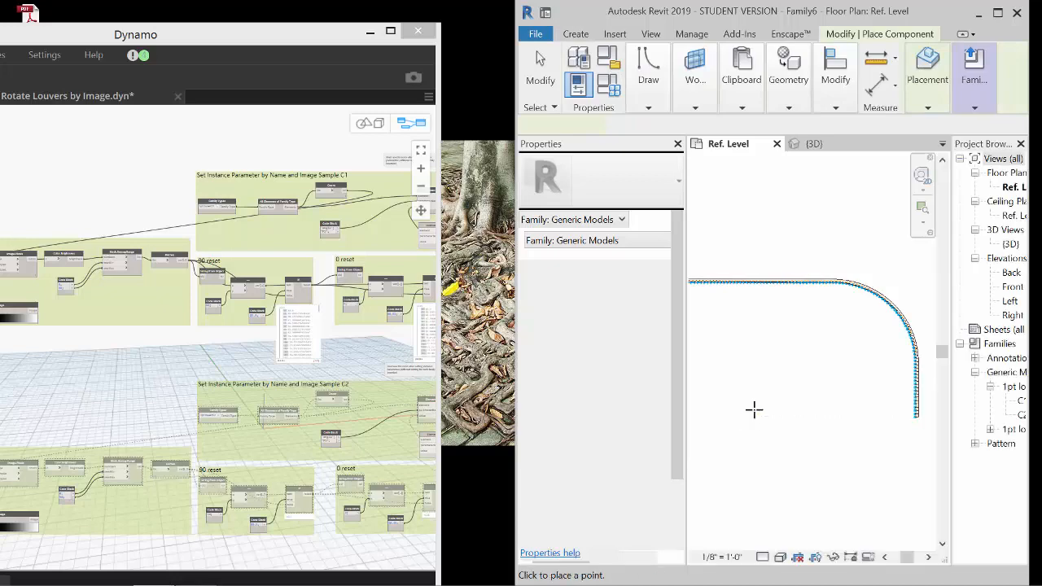
{"action": "key", "text": "Escape"}
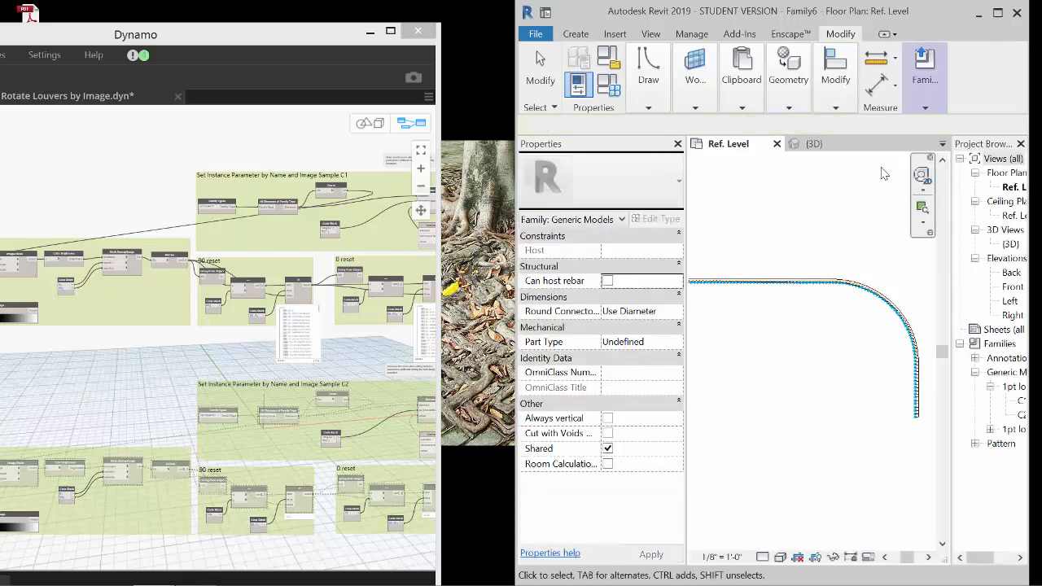
Step: In the {3D} view, change the louver repeater's type to C1 of the 1pt louver solid family
{"action": "double_click", "coordinate": [1009, 244]}
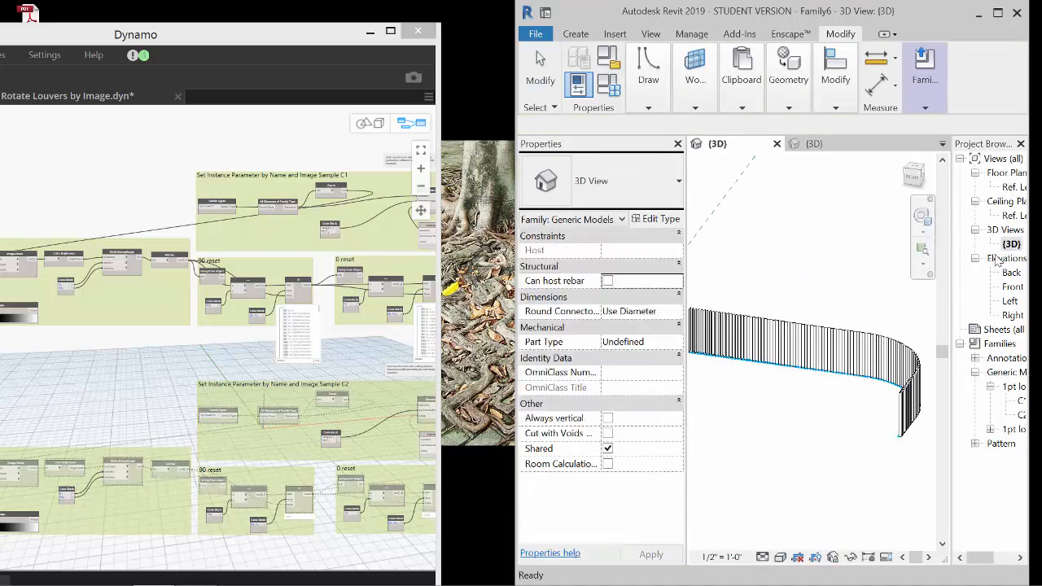
{"action": "left_click", "coordinate": [811, 362]}
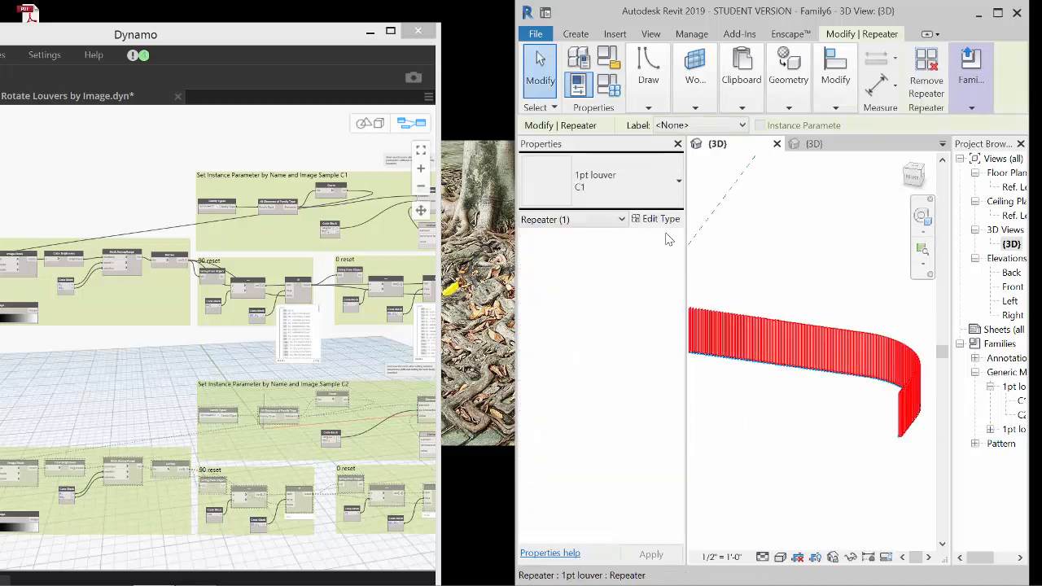
{"action": "left_click", "coordinate": [661, 202]}
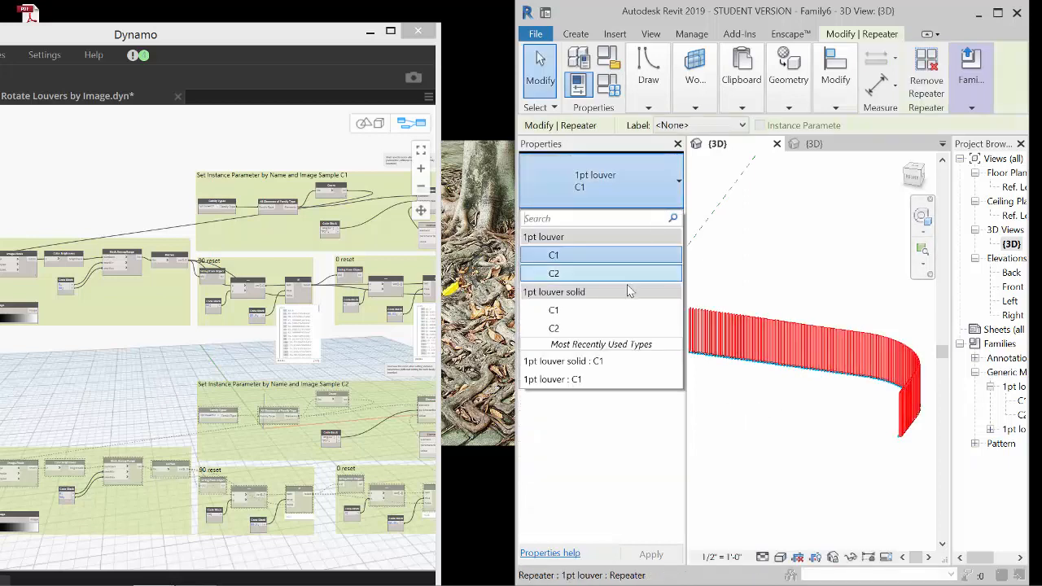
{"action": "left_click", "coordinate": [623, 316]}
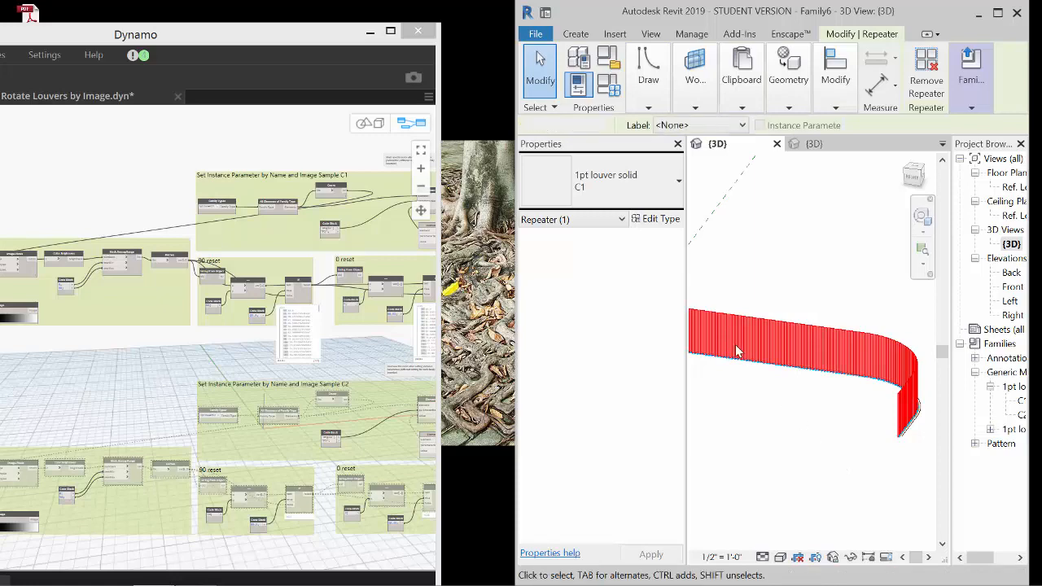
{"action": "key", "text": "Escape"}
{"action": "scroll", "coordinate": [697, 307], "scroll_direction": "up", "scroll_amount": 5}
{"action": "scroll", "coordinate": [847, 281], "scroll_direction": "down", "scroll_amount": 5}
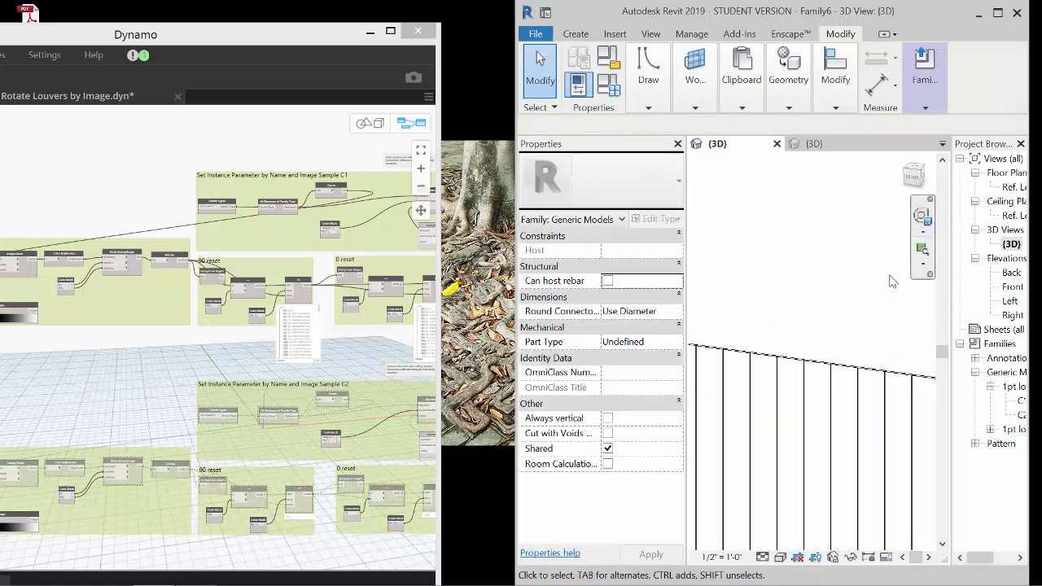
Step: In Dynamo, set the C1 group's Family Types node to 1pt louver solid:C1 and run the graph
{"action": "left_click", "coordinate": [56, 180]}
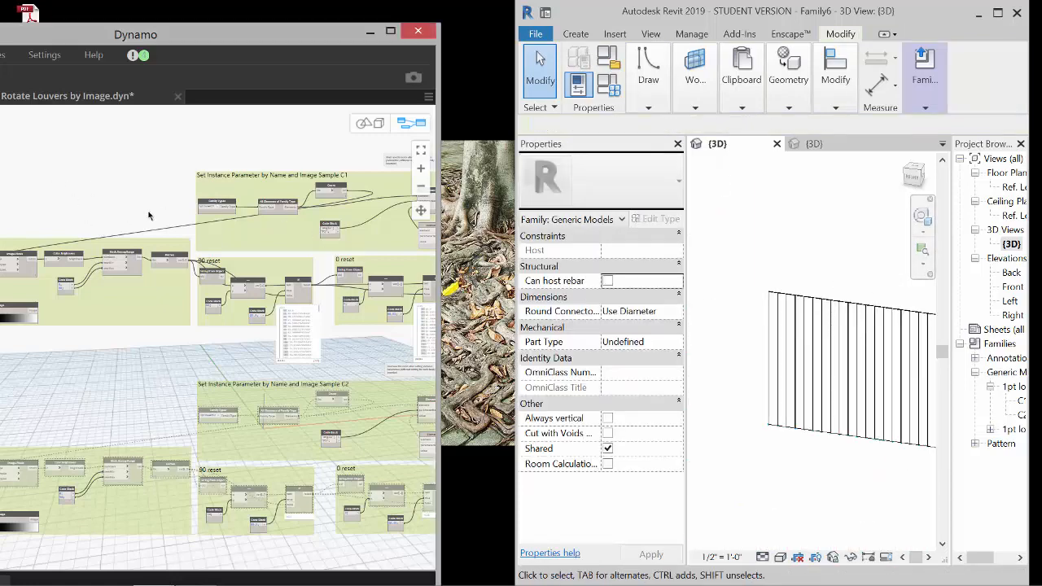
{"action": "scroll", "coordinate": [159, 210], "scroll_direction": "up", "scroll_amount": 6}
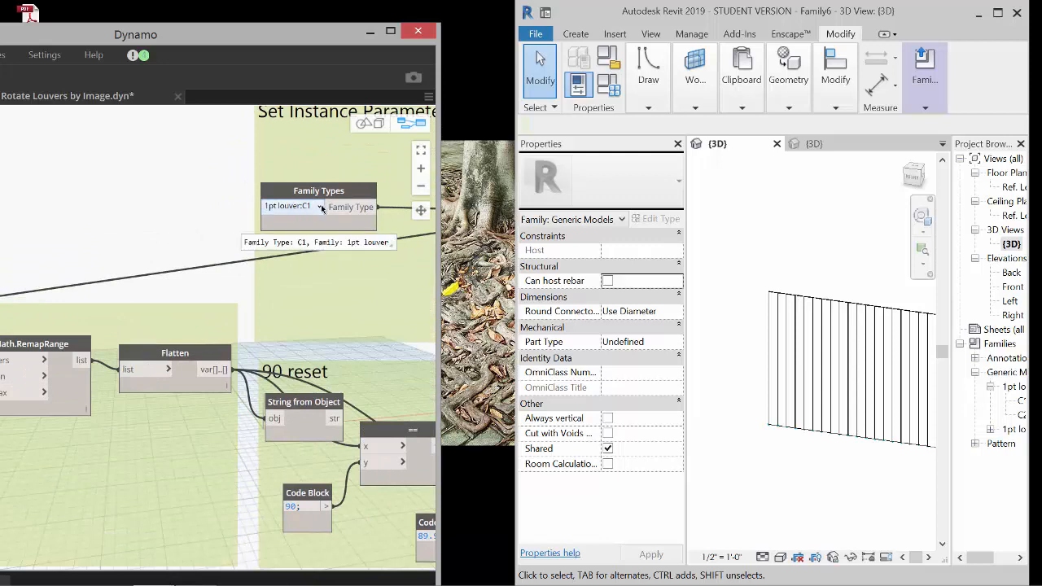
{"action": "left_click", "coordinate": [321, 208]}
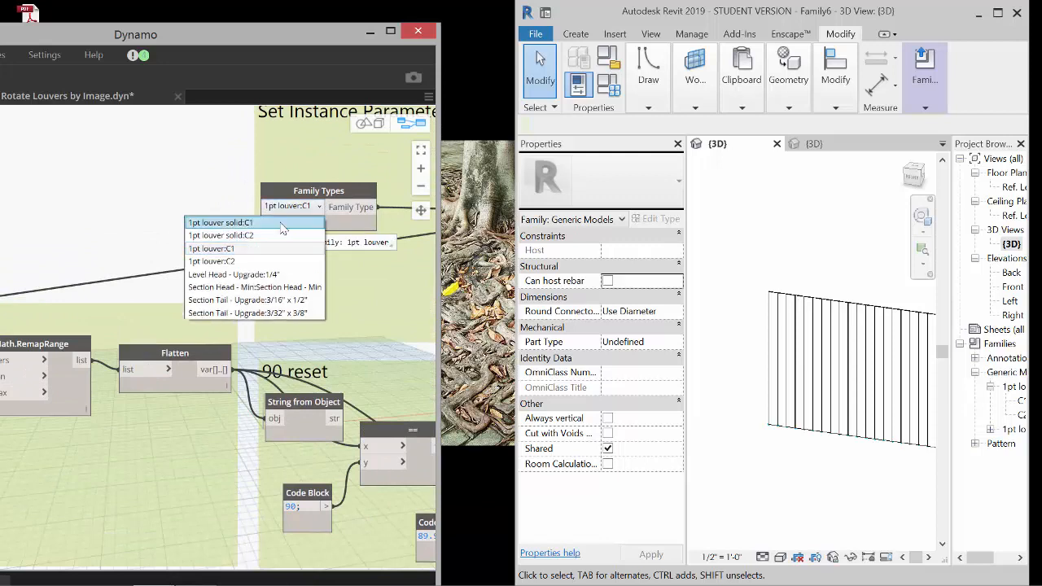
{"action": "left_click", "coordinate": [198, 222]}
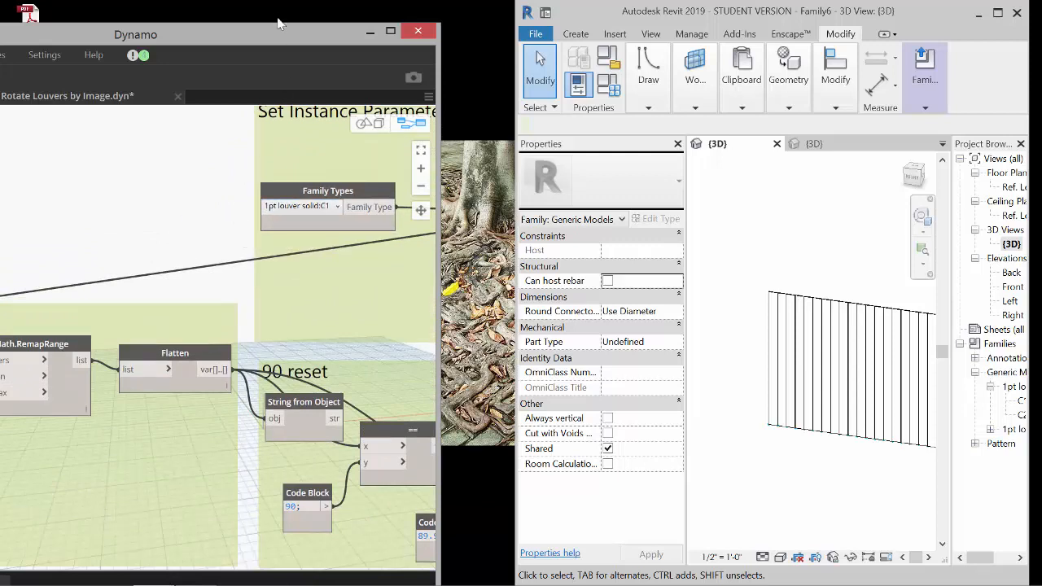
{"action": "left_click_drag", "start_coordinate": [278, 35], "coordinate": [411, 12]}
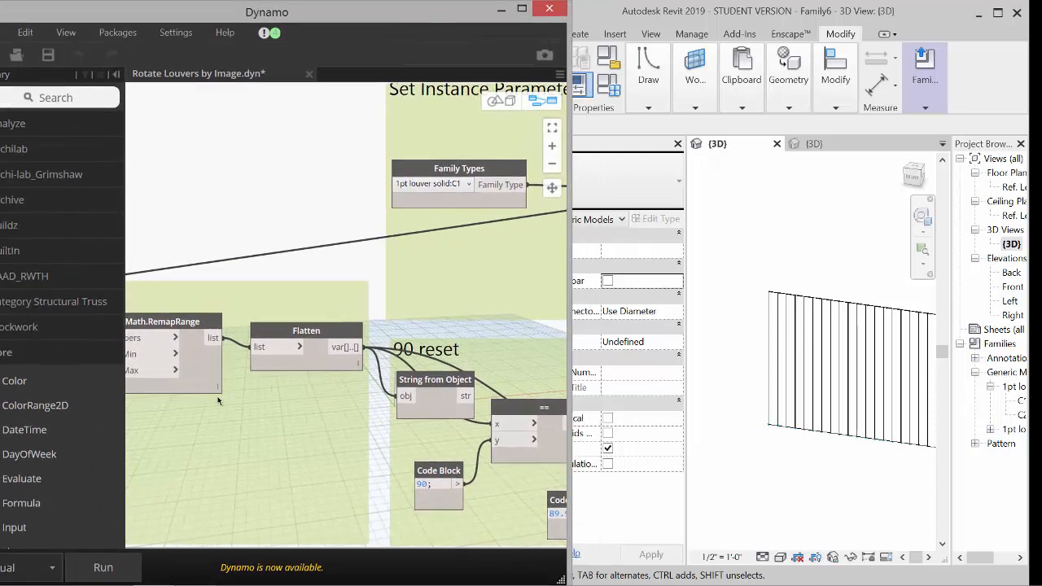
{"action": "left_click", "coordinate": [102, 568]}
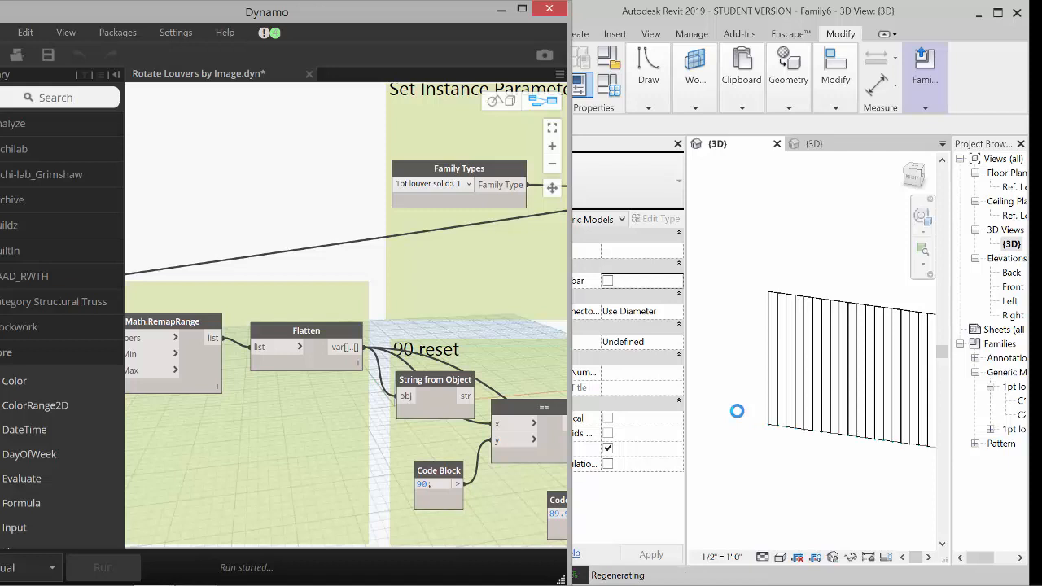
Step: Examine the rotation of the solid louvers in Revit's {3D} view, along the whole row and at the short leg's end
{"action": "left_click", "coordinate": [712, 365]}
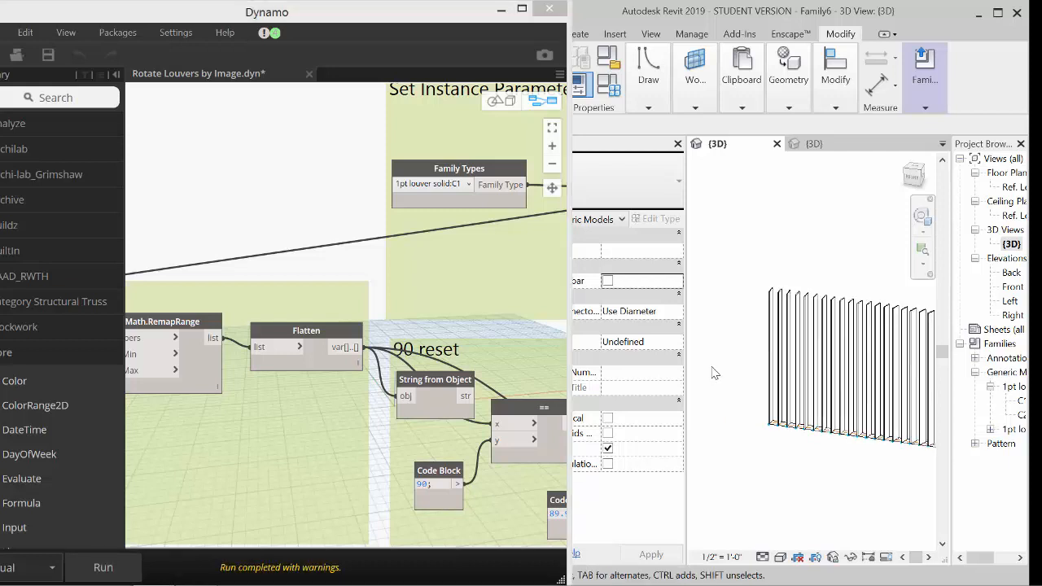
{"action": "scroll", "coordinate": [712, 353], "scroll_direction": "down", "scroll_amount": 3}
{"action": "scroll", "coordinate": [711, 358], "scroll_direction": "down", "scroll_amount": 2}
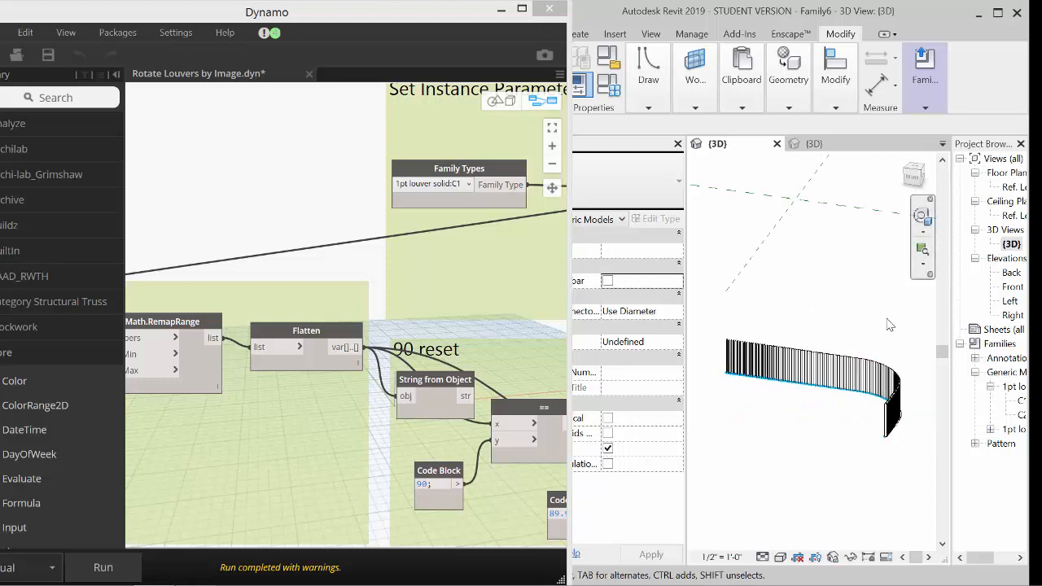
{"action": "middle_click_drag", "start_coordinate": [889, 324], "coordinate": [844, 391], "text": "shift"}
{"action": "scroll", "coordinate": [881, 481], "scroll_direction": "up", "scroll_amount": 6}
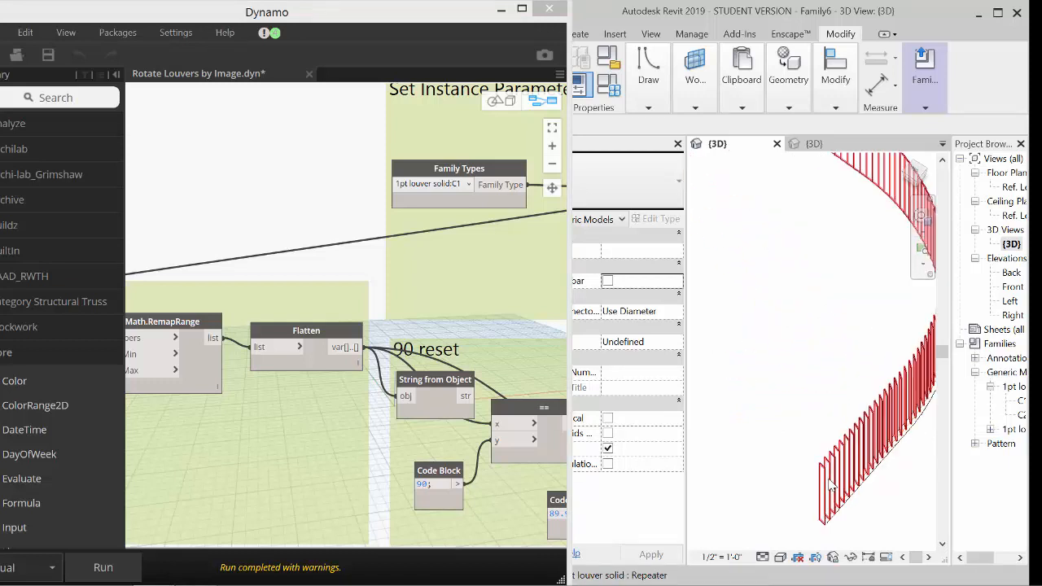
{"action": "scroll", "coordinate": [789, 458], "scroll_direction": "down", "scroll_amount": 5}
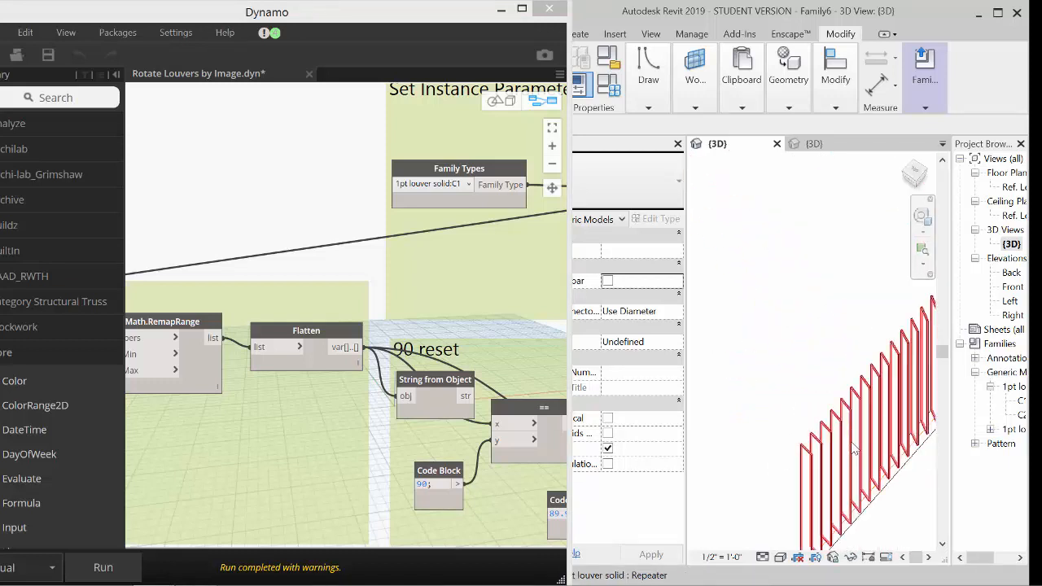